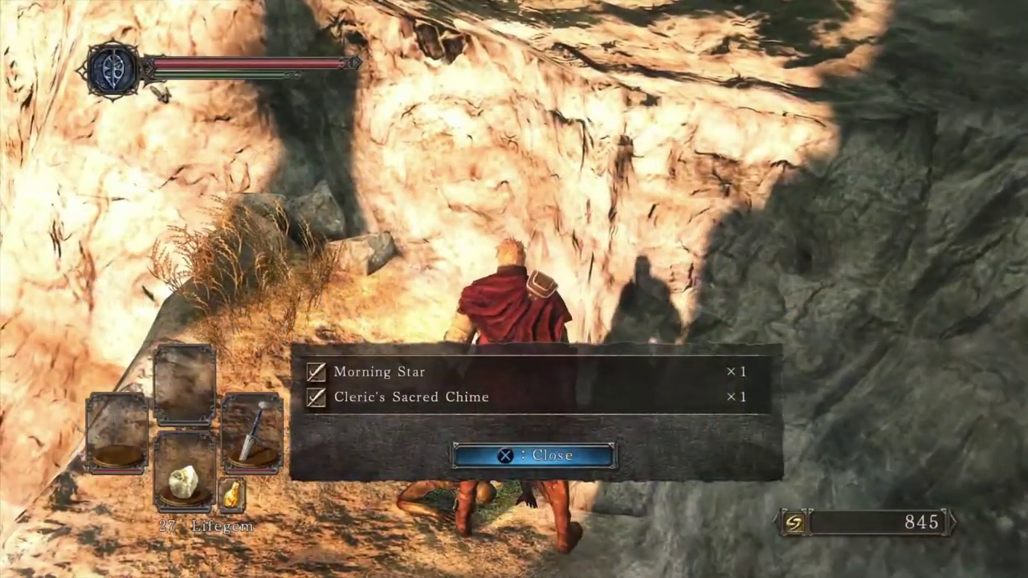
pyautogui.press('Escape')
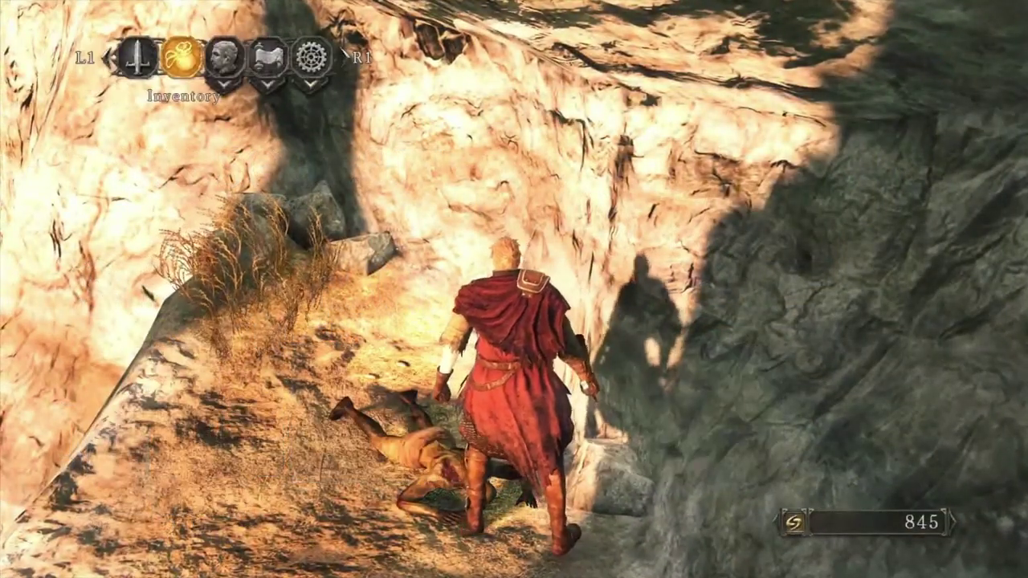
pyautogui.press('Return')
pyautogui.press('Right')
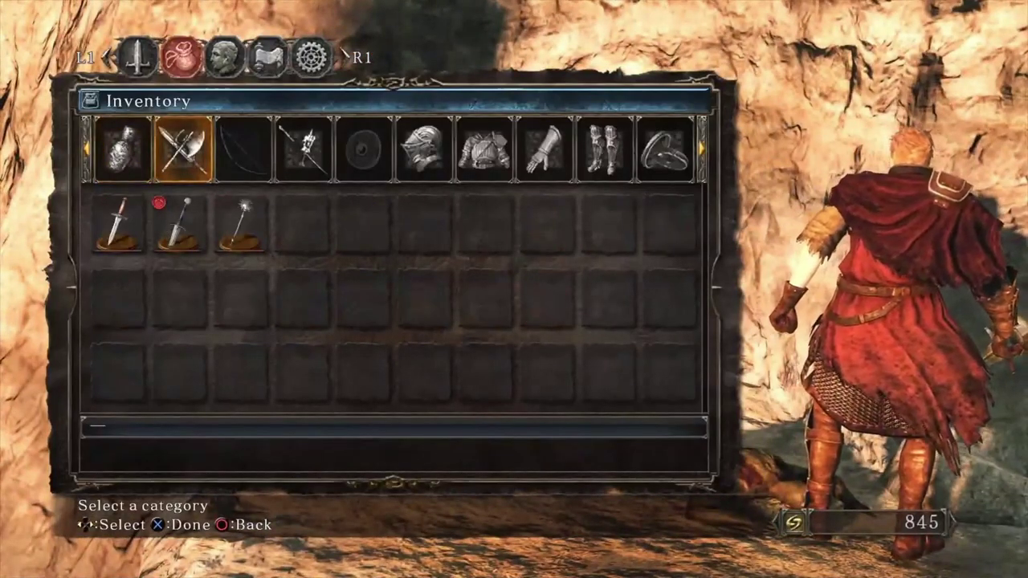
pyautogui.press('Return')
pyautogui.press('Right')
pyautogui.press('Right')
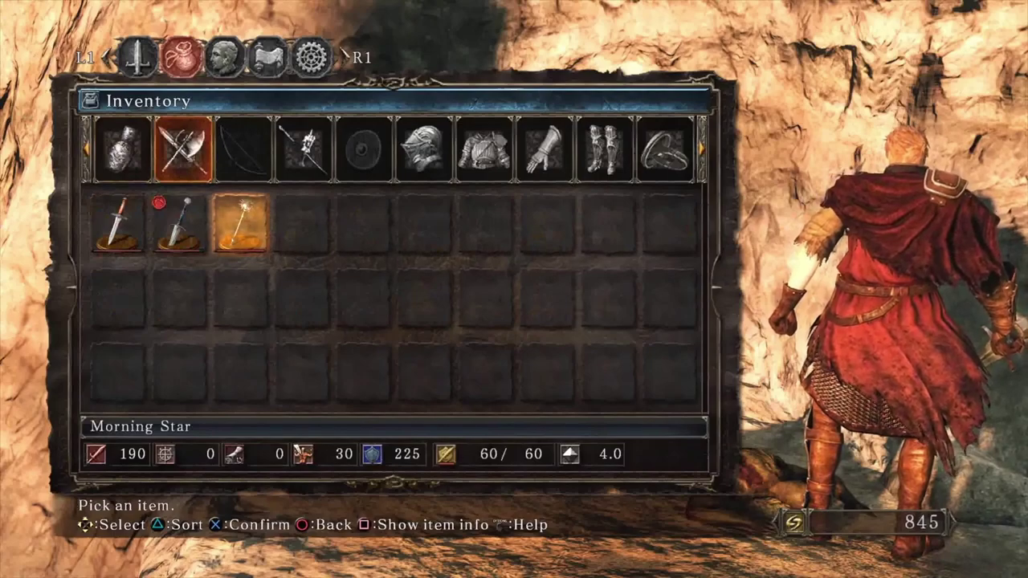
pyautogui.press('Escape')
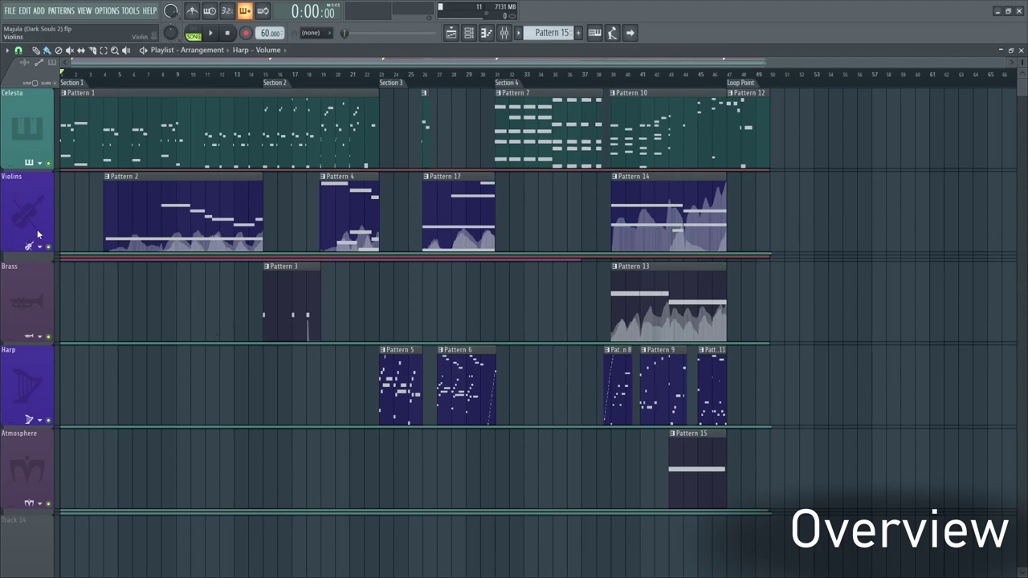
# Look over the whole song arrangement in the playlist, from Section 1 to the Loop Point marker.
pyautogui.scroll(3, 66, 316)
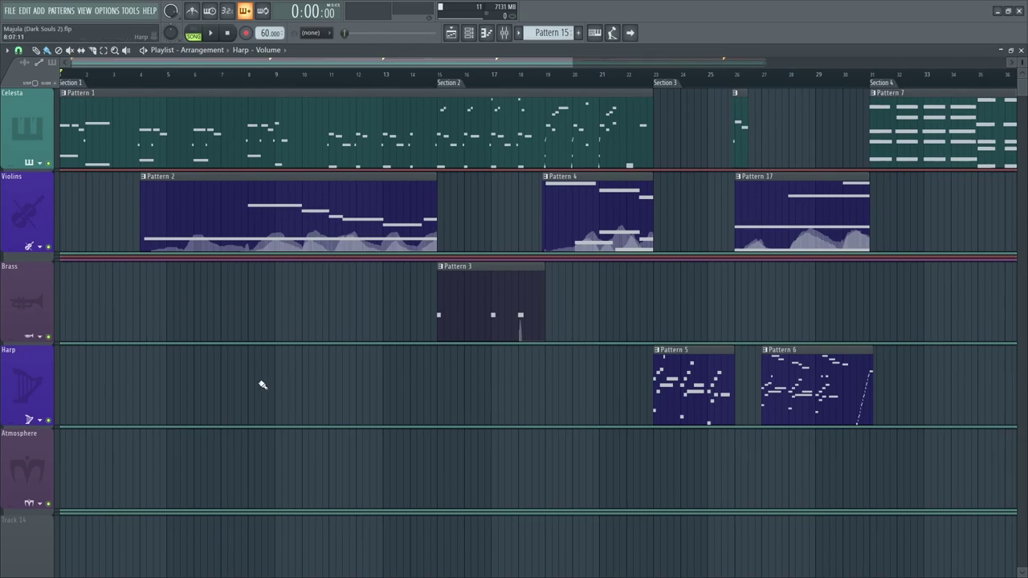
pyautogui.scroll(2, 147, 362)
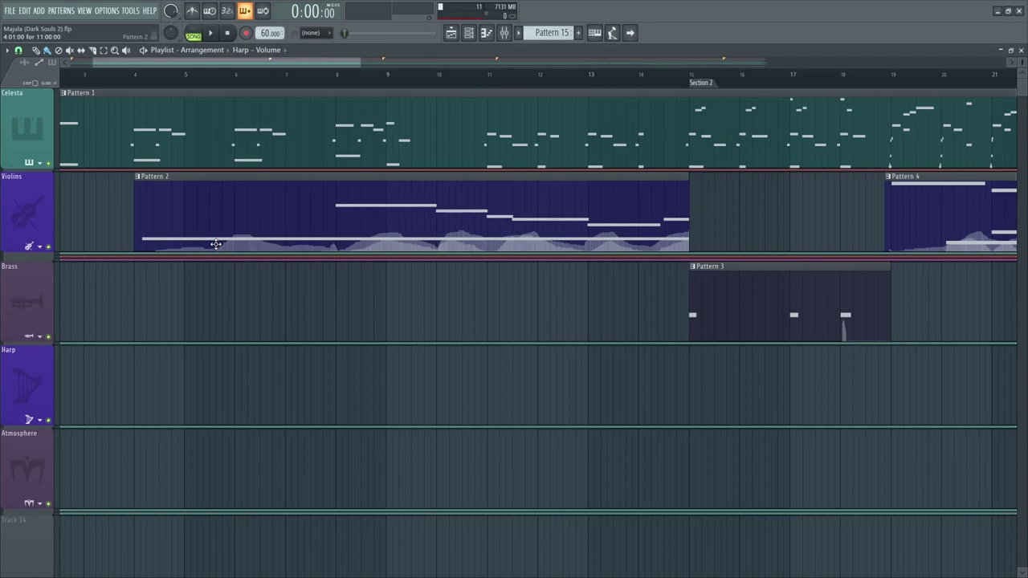
pyautogui.scroll(-4, 411, 270)
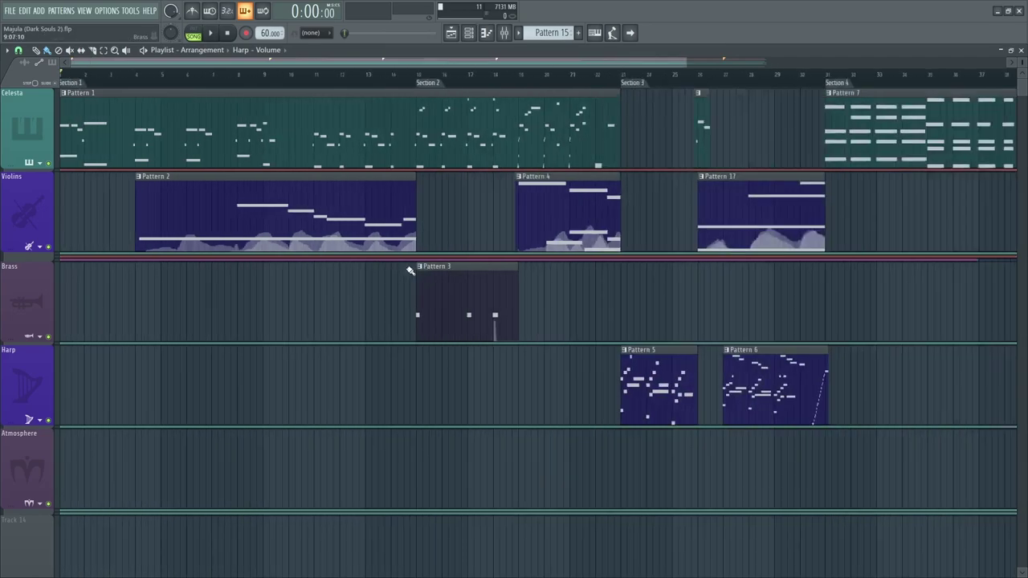
pyautogui.click(730, 78)
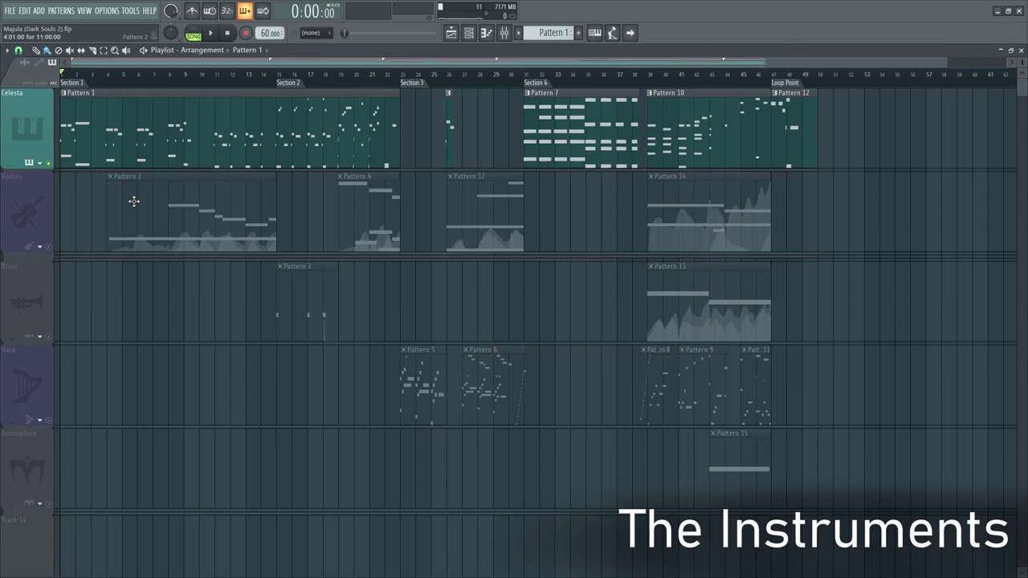
# Open the Celesta's Pattern 1 in the piano roll, play its opening bars, and return to the playlist.
pyautogui.doubleClick(145, 157)
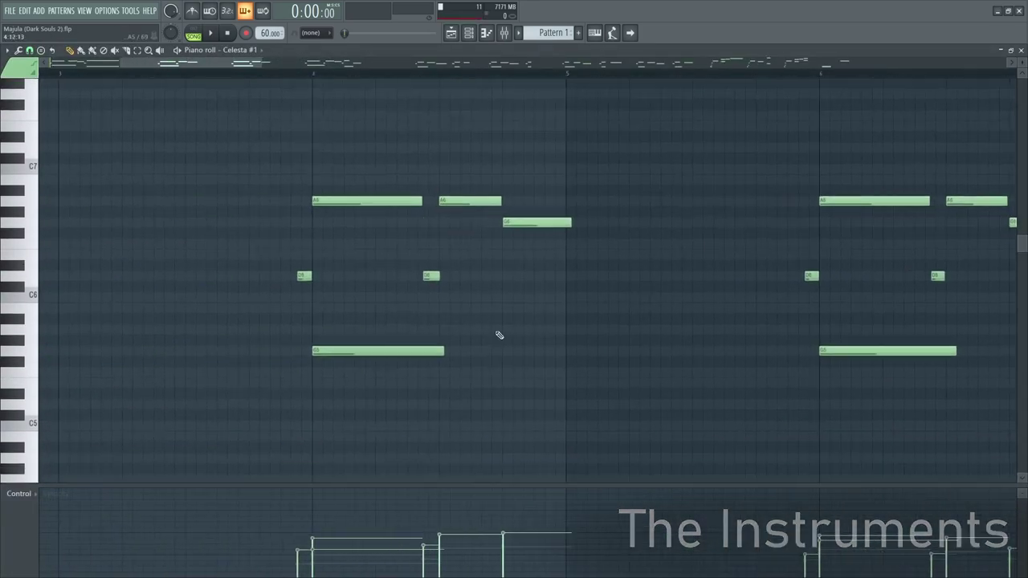
pyautogui.hscroll(-4, 558, 327)
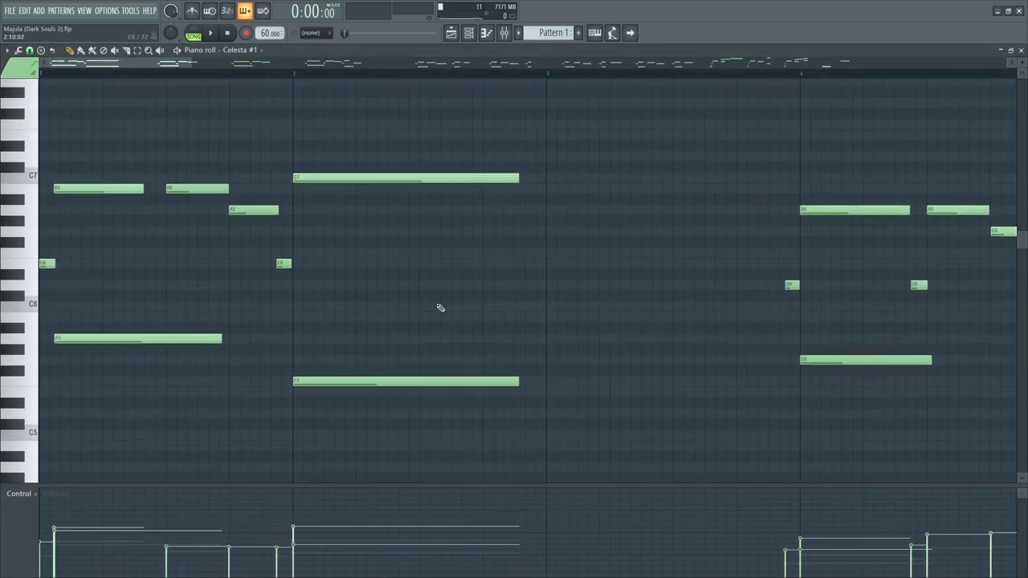
pyautogui.scroll(-1, 342, 281)
pyautogui.press('space')
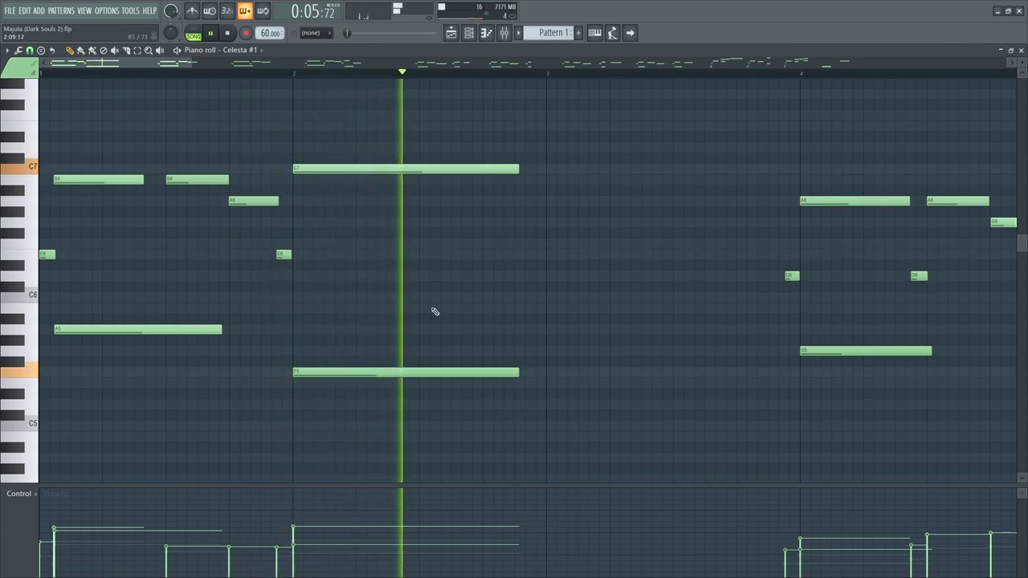
pyautogui.press('space')
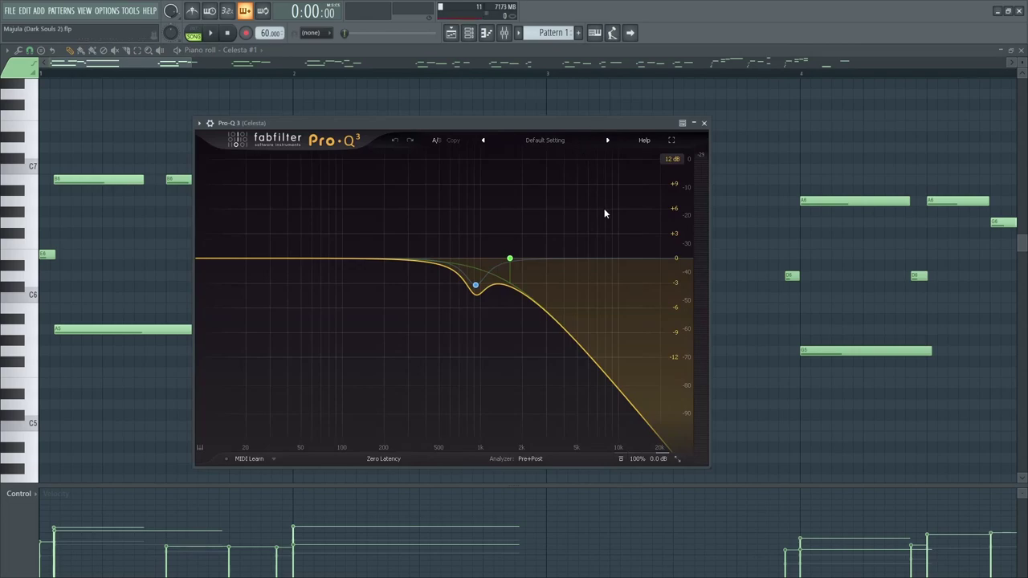
pyautogui.press('F5')
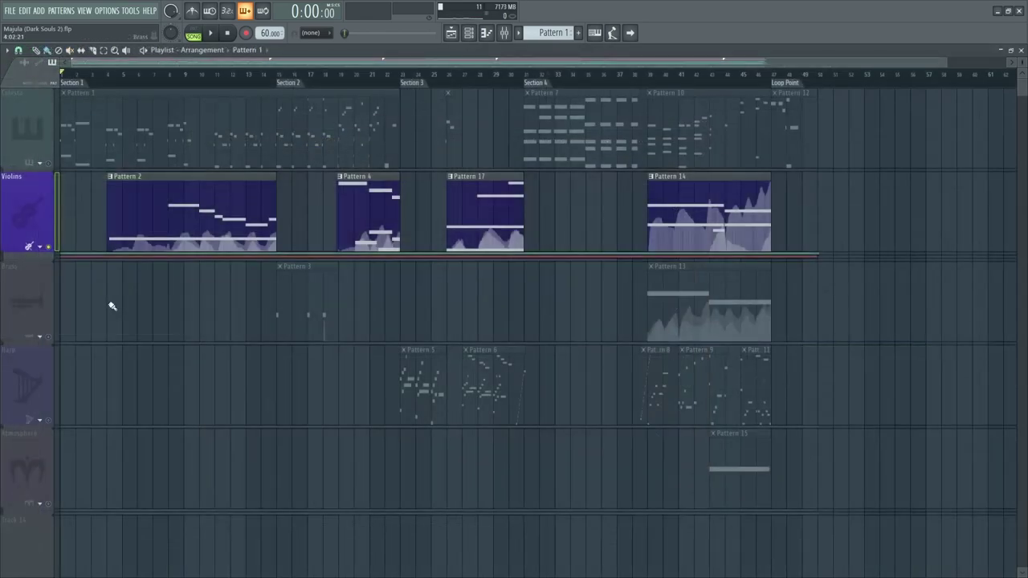
# Play the Violins' Pattern 2 from just before bar 8.
pyautogui.scroll(4, 113, 306)
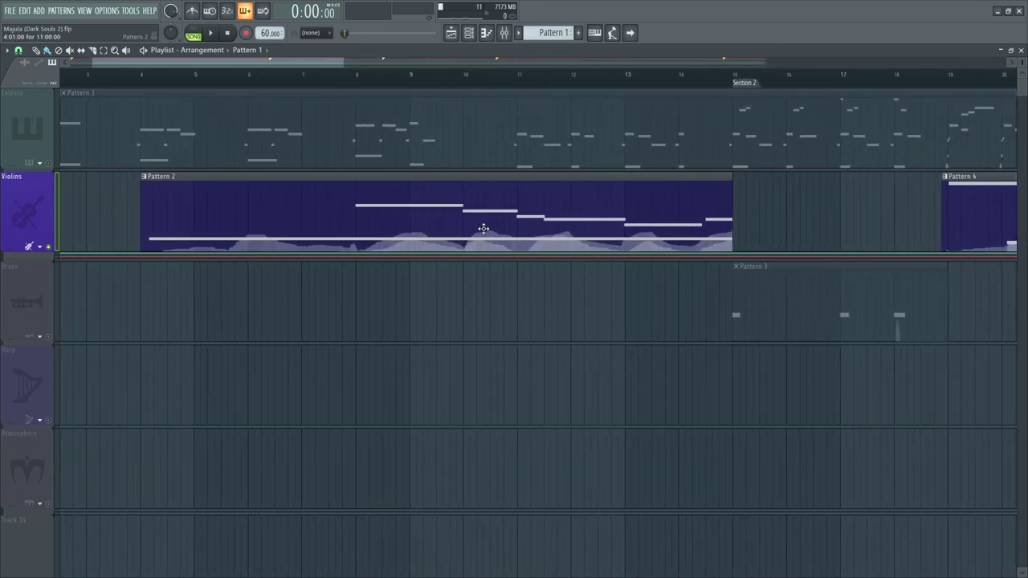
pyautogui.click(338, 74)
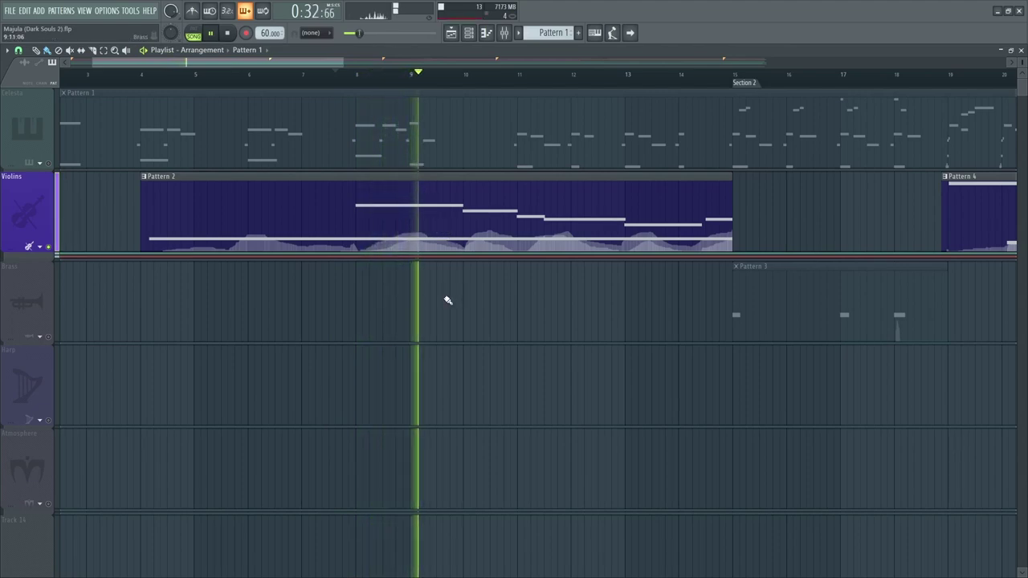
pyautogui.press('space')
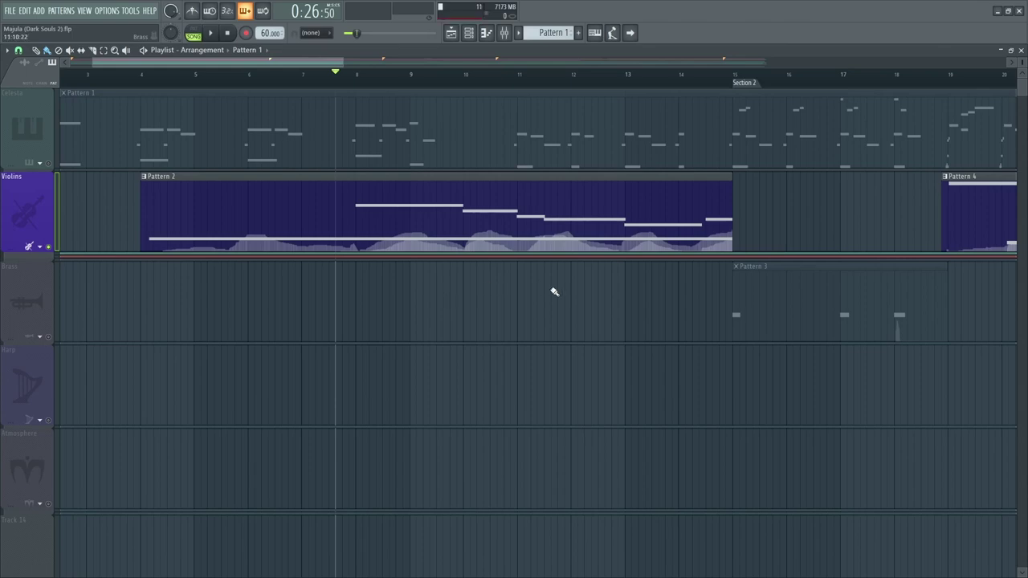
# Play the Brass part's Pattern 3 from the start of Section 2, and move the playhead to bar 17.
pyautogui.scroll(-4, 505, 333)
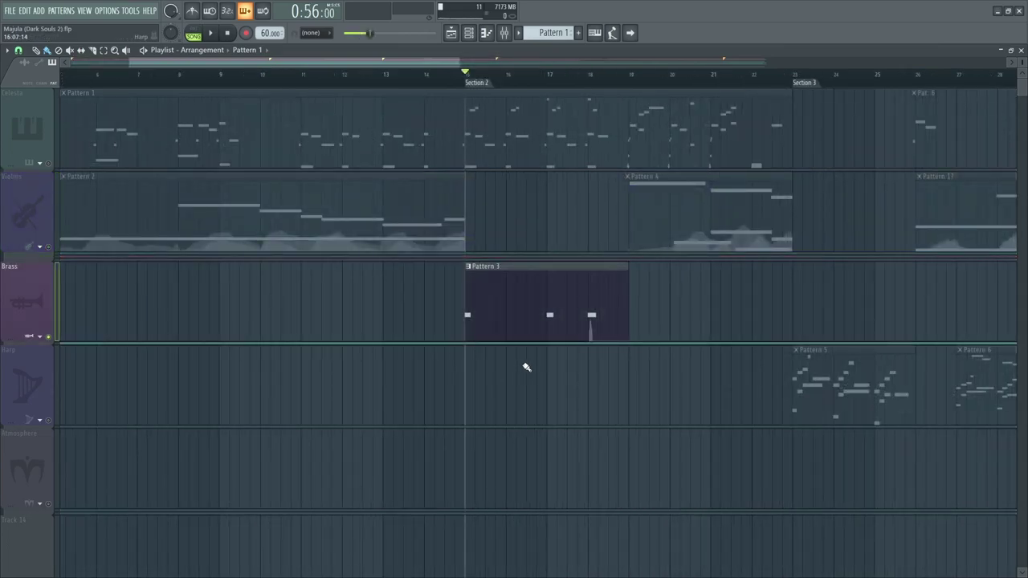
pyautogui.scroll(4, 494, 337)
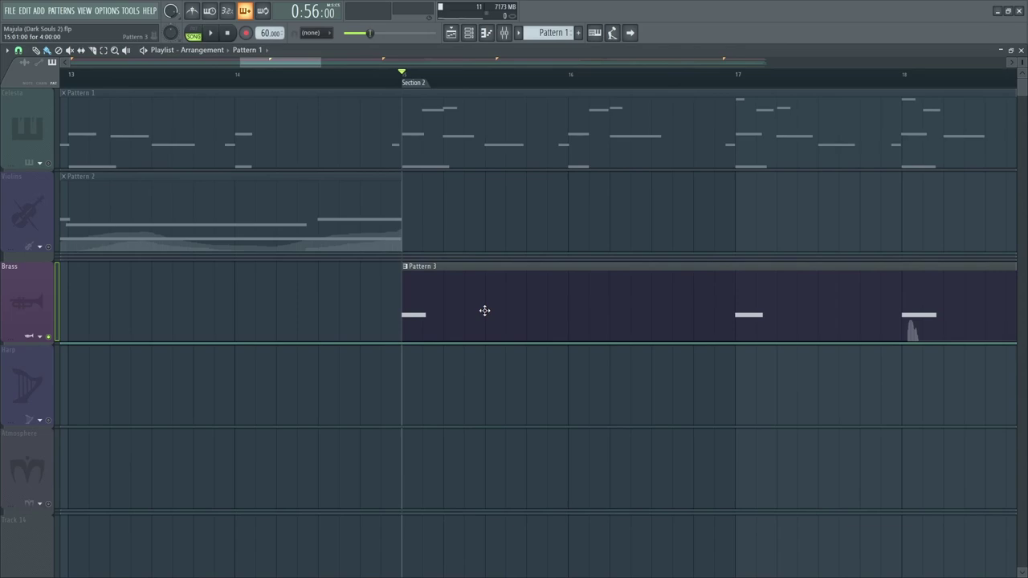
pyautogui.press('space')
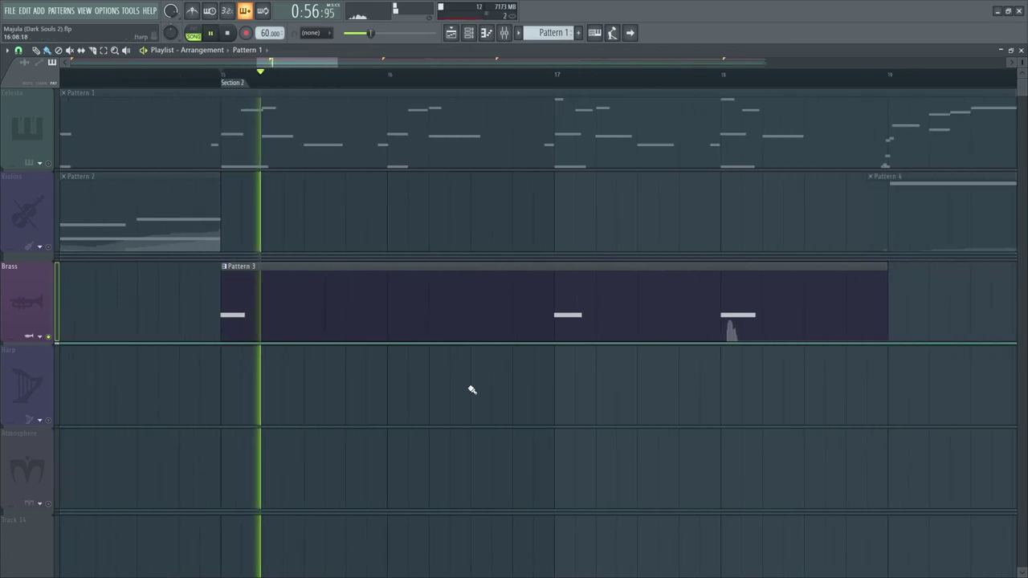
pyautogui.click(543, 73)
pyautogui.press('space')
# Play the Brass part's Pattern 13 from bar 39.
pyautogui.scroll(-3, 753, 408)
pyautogui.hscroll(5, 351, 418)
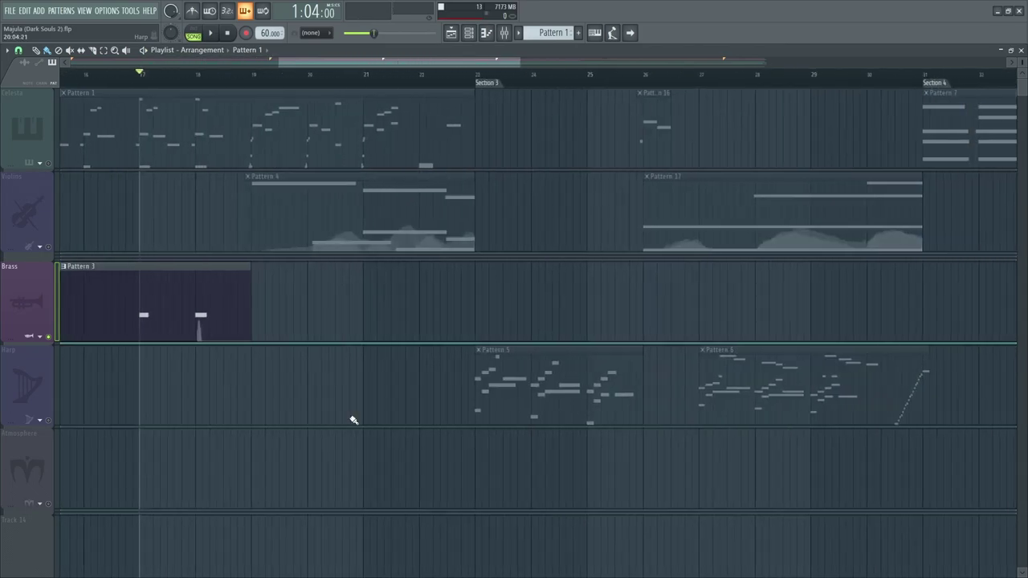
pyautogui.hscroll(4, 356, 380)
pyautogui.click(523, 75)
pyautogui.press('space')
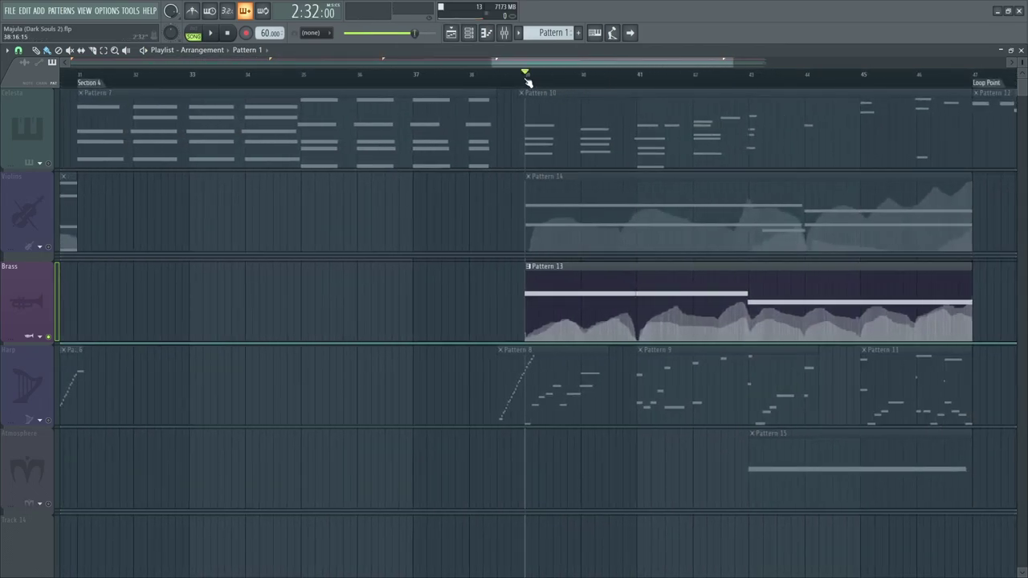
pyautogui.scroll(4, 657, 337)
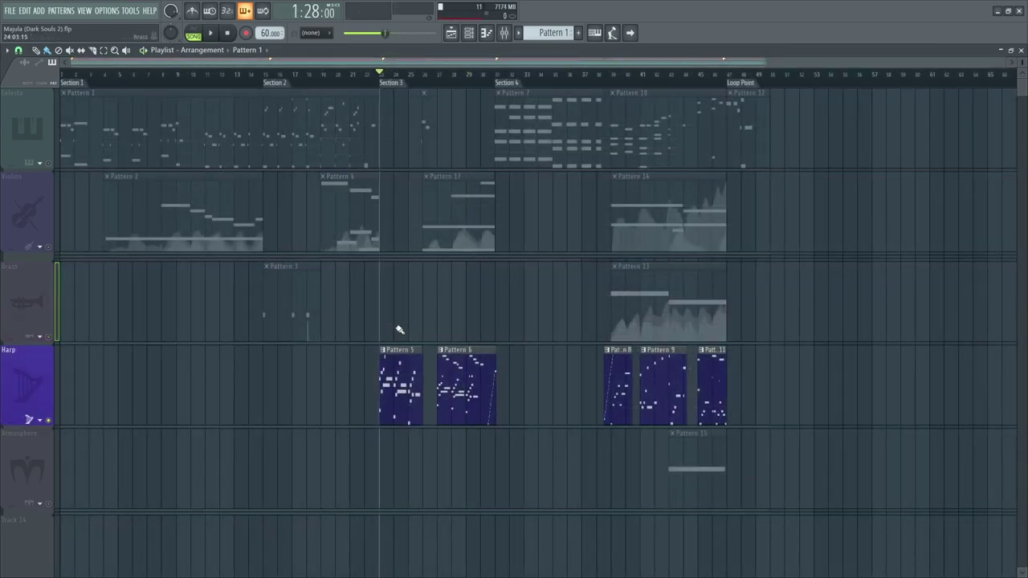
# Play the Harp's Pattern 5 from the start of Section 3.
pyautogui.scroll(8, 382, 334)
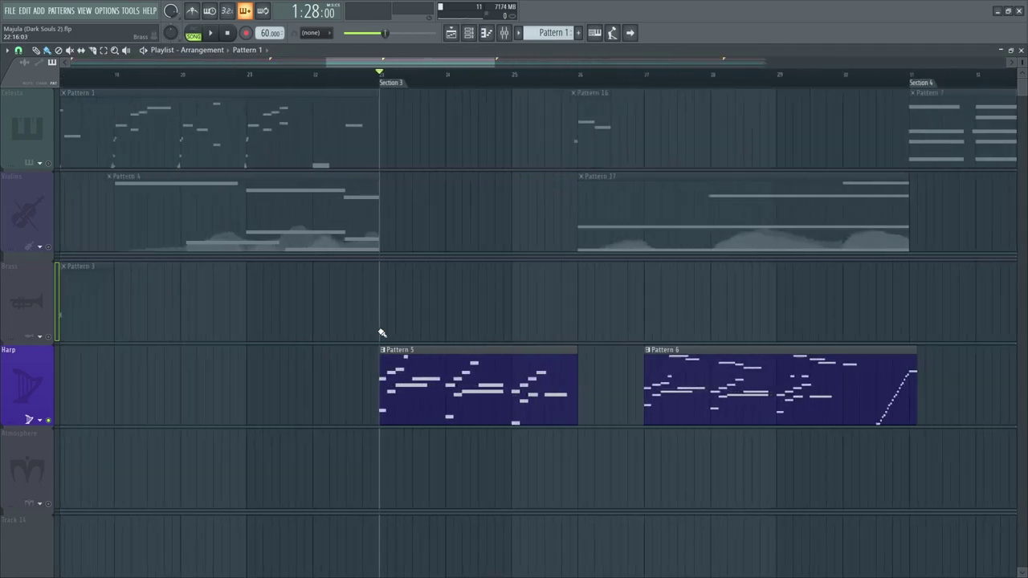
pyautogui.press('space')
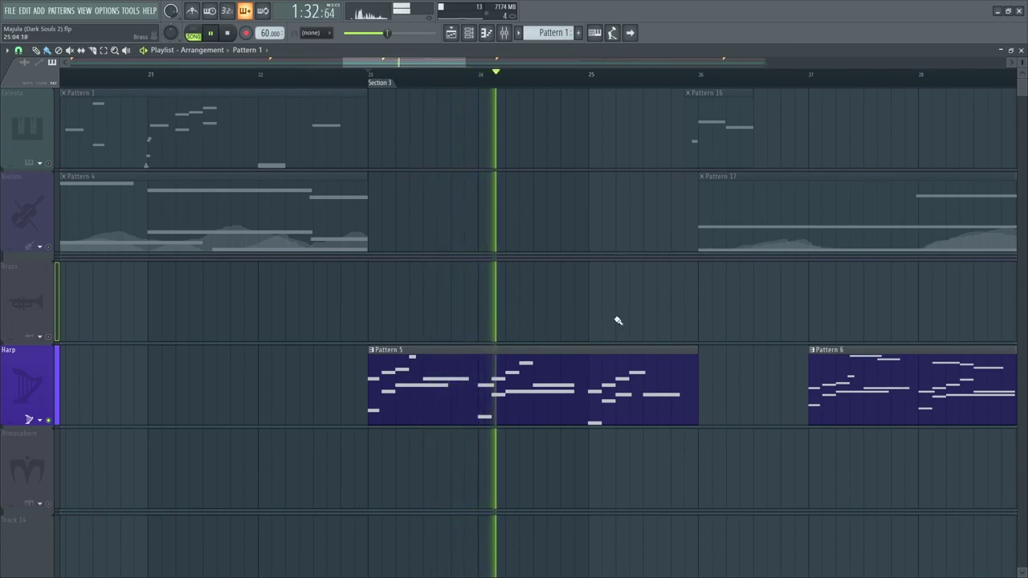
pyautogui.press('space')
# Solo the Atmosphere track and play its Pattern 15.
pyautogui.scroll(-4, 803, 317)
pyautogui.hscroll(15, 800, 316)
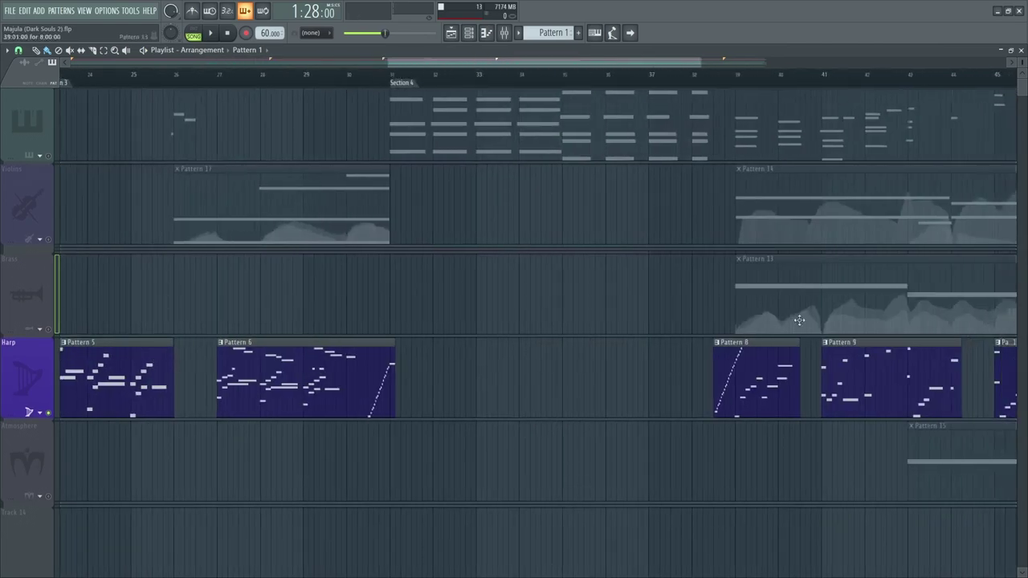
pyautogui.scroll(-1, 801, 316)
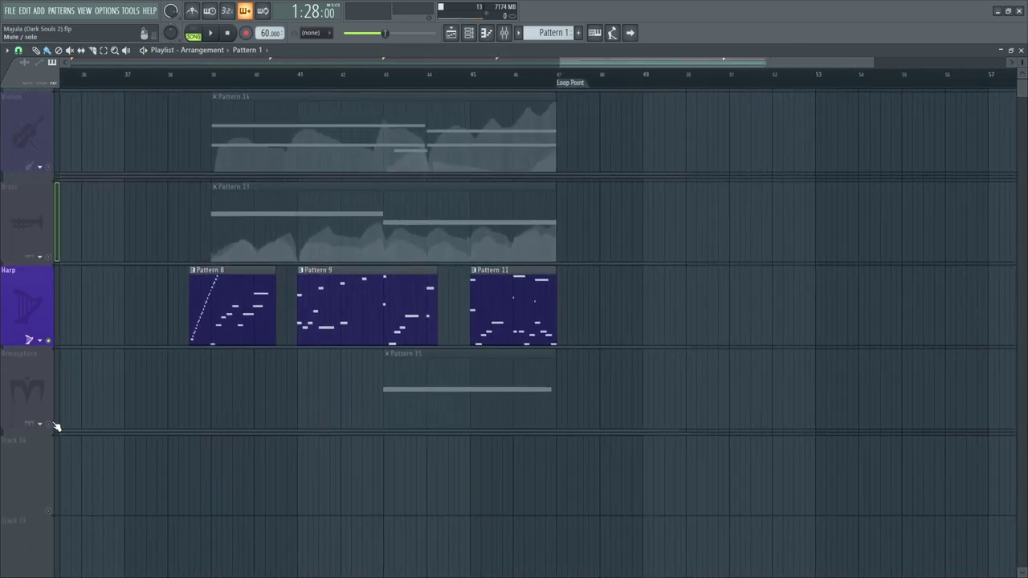
pyautogui.click(53, 423)
pyautogui.scroll(3, 510, 343)
pyautogui.click(239, 74)
pyautogui.press('space')
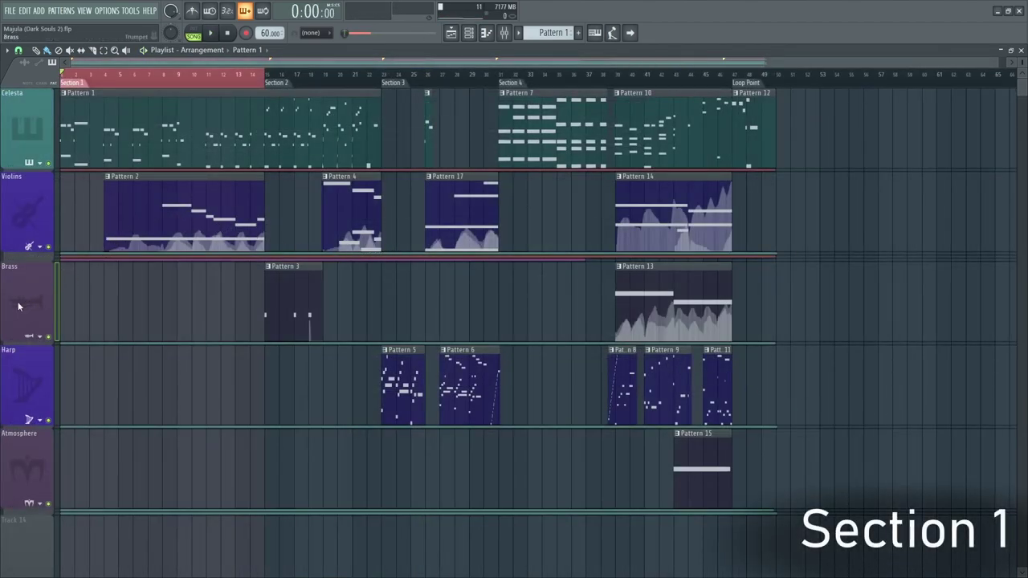
# Play the start of Section 1 and view the Celesta's Pattern 1 in the piano roll.
pyautogui.scroll(5, 88, 233)
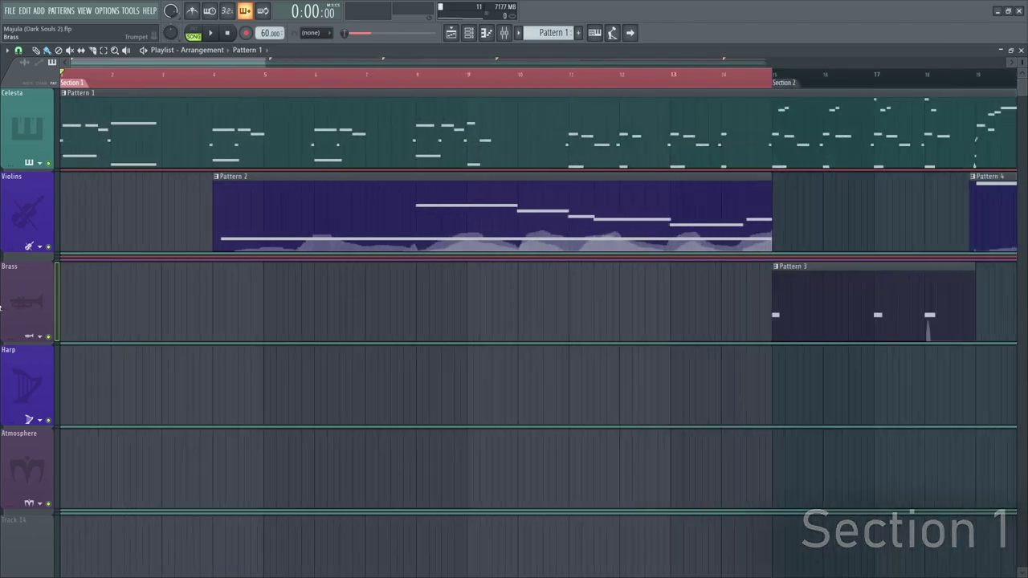
pyautogui.press('space')
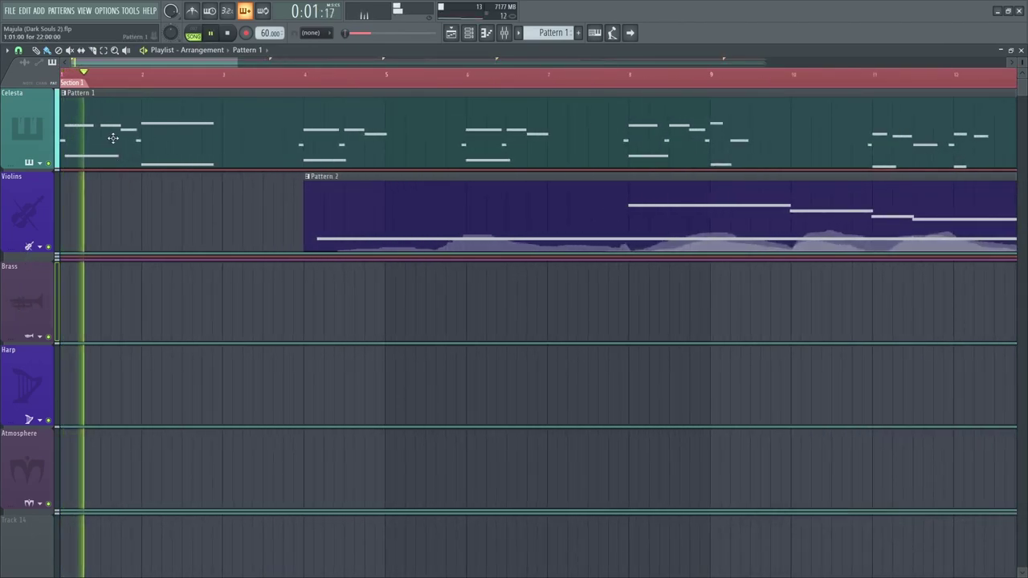
pyautogui.doubleClick(110, 133)
pyautogui.scroll(-2, 97, 325)
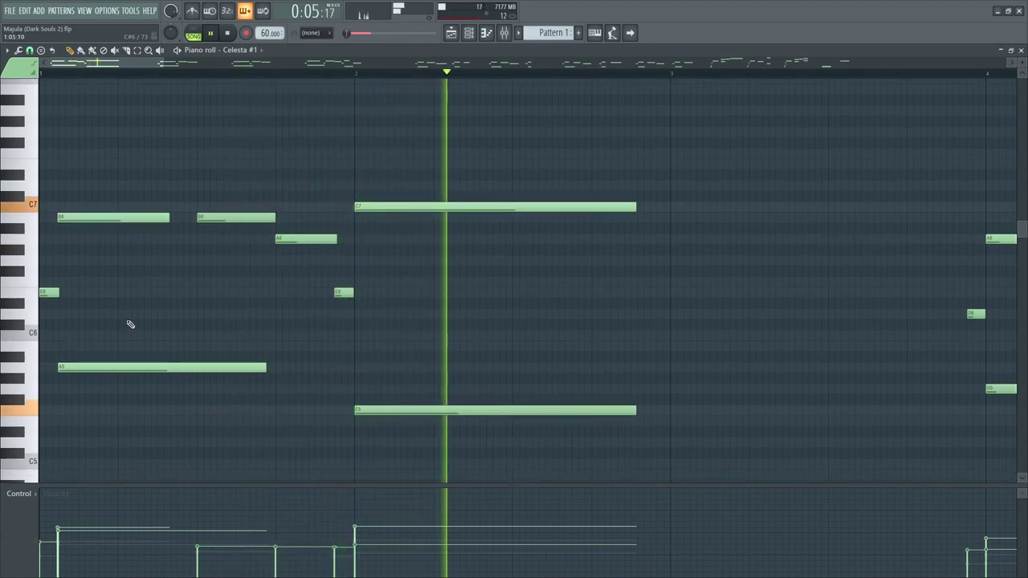
pyautogui.press('space')
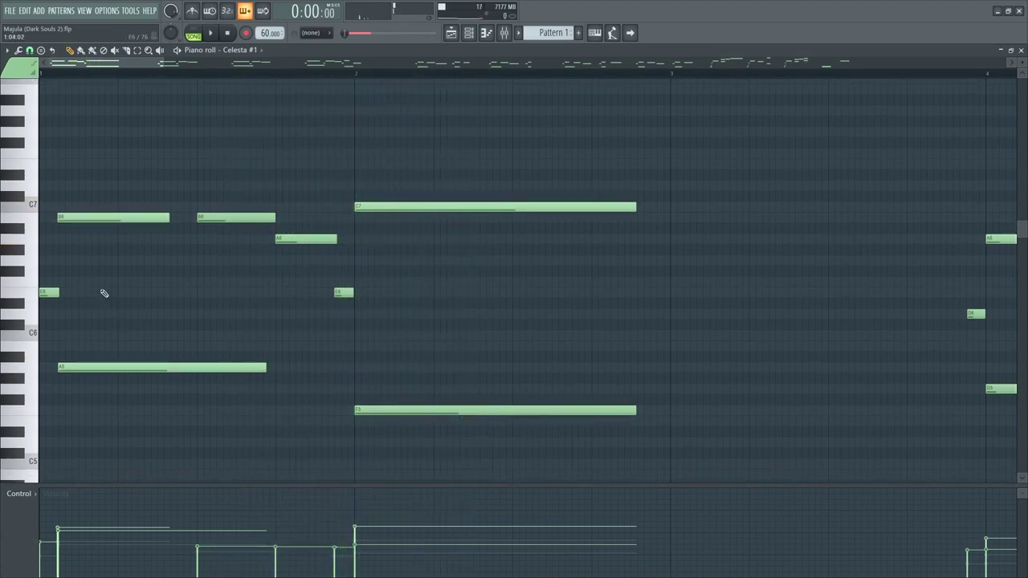
# Try a short A6 note beneath the first B6 note, remove it, and audition the opening chord with the playback tool.
pyautogui.click(60, 239)
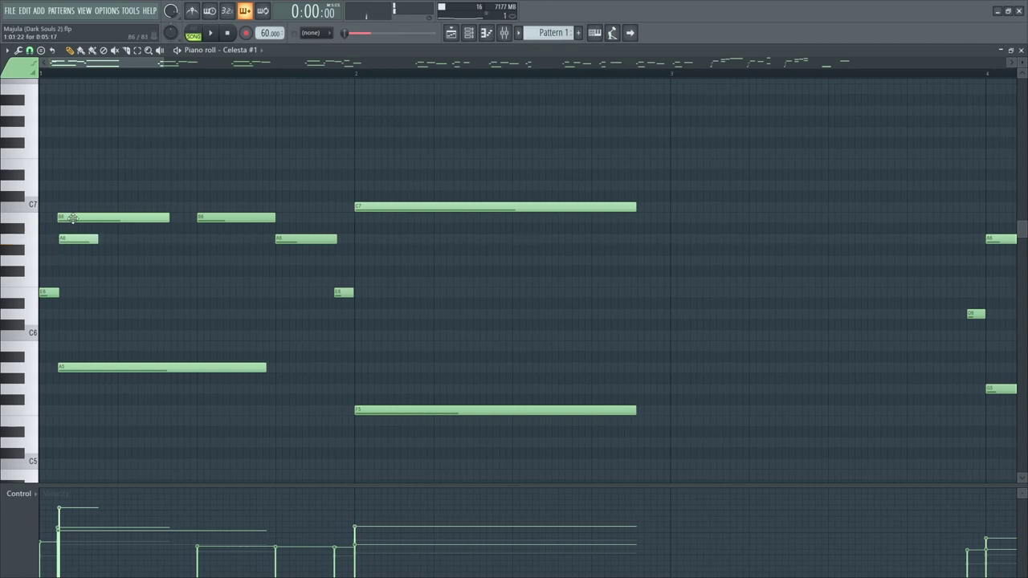
pyautogui.rightClick(66, 240)
pyautogui.press('y')
pyautogui.moveTo(51, 259); pyautogui.dragTo(66, 261)
pyautogui.press('p')
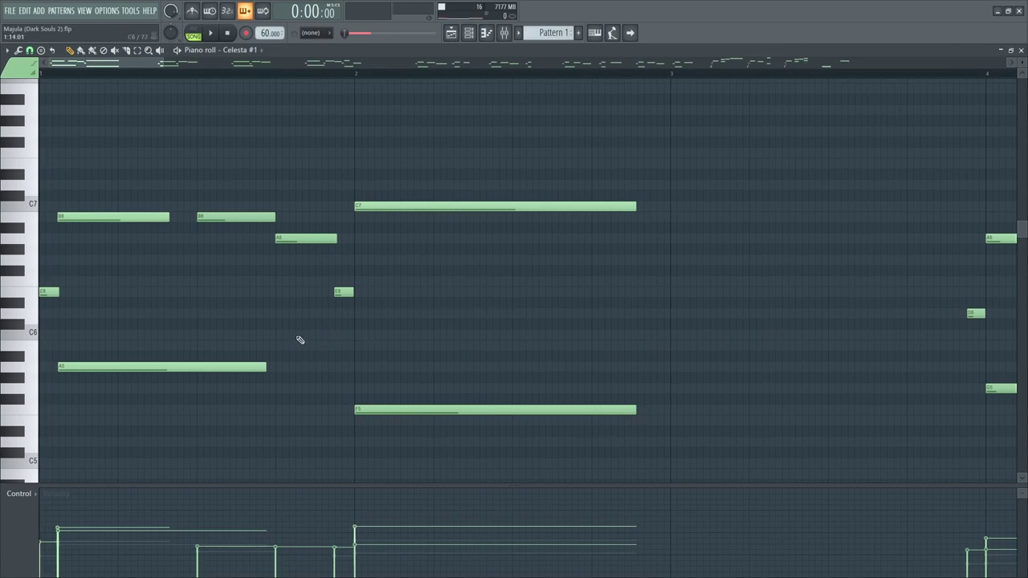
# Audition the C7 and F5 chord at bar 2 with the playback tool, and return to the playlist.
pyautogui.press('y')
pyautogui.moveTo(352, 312); pyautogui.dragTo(363, 313)
pyautogui.press('p')
pyautogui.hscroll(2, 355, 337)
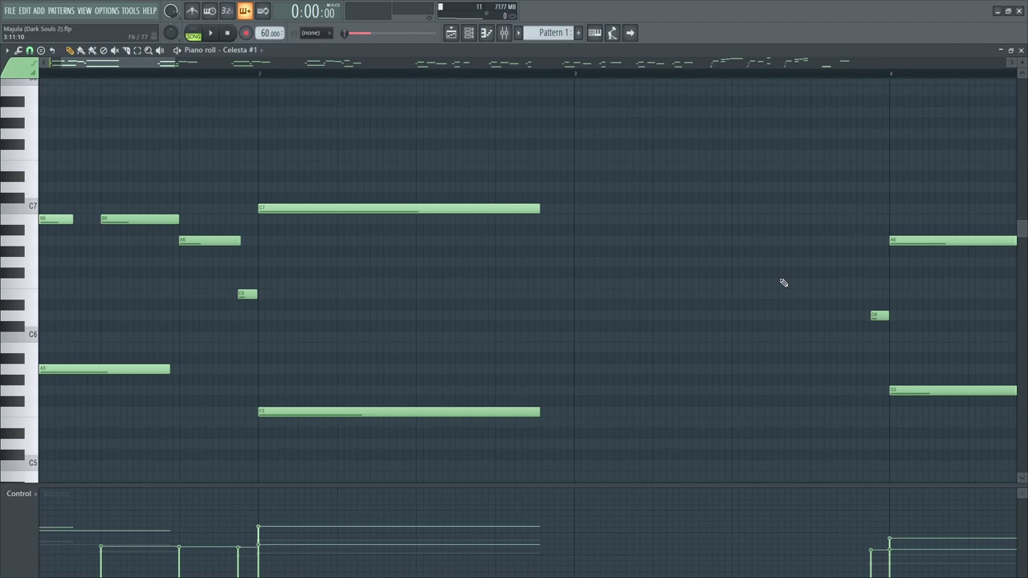
pyautogui.press('F5')
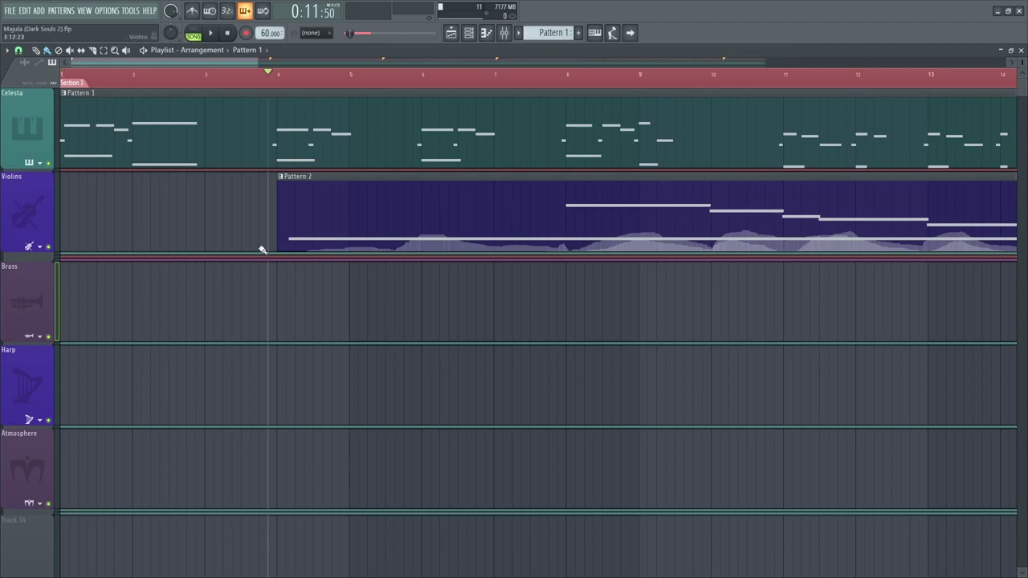
# Play Section 1 from just before bar 4 and expand the Violins track to show its volume and pitch automation.
pyautogui.scroll(3, 249, 249)
pyautogui.press('space')
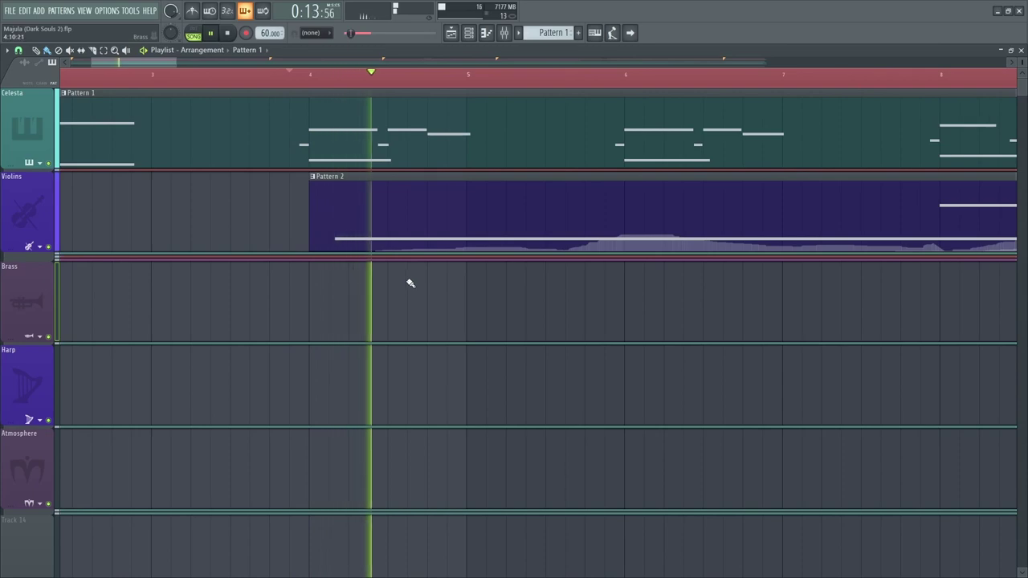
pyautogui.click(40, 248)
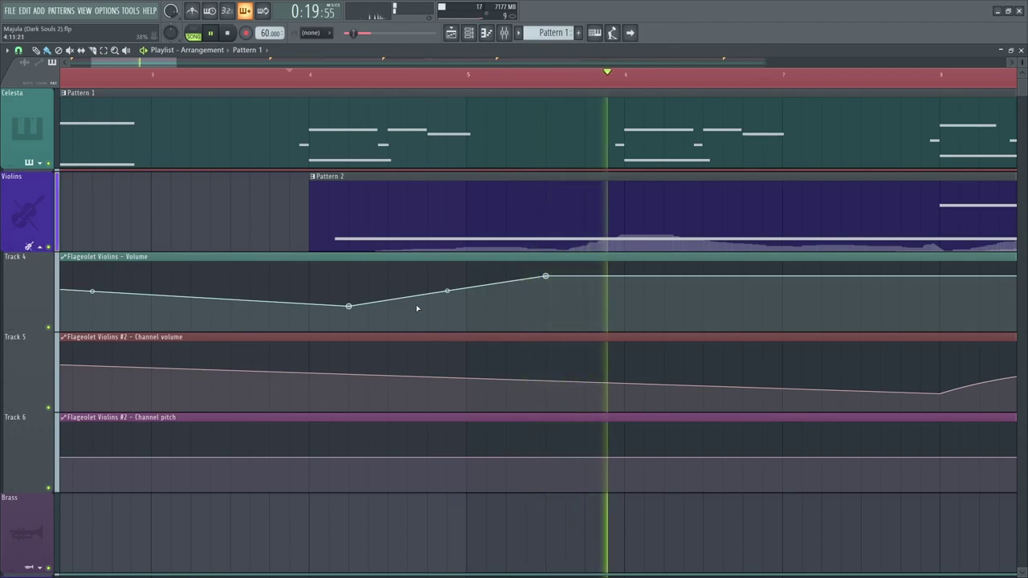
pyautogui.moveTo(629, 363); pyautogui.dragTo(413, 367)
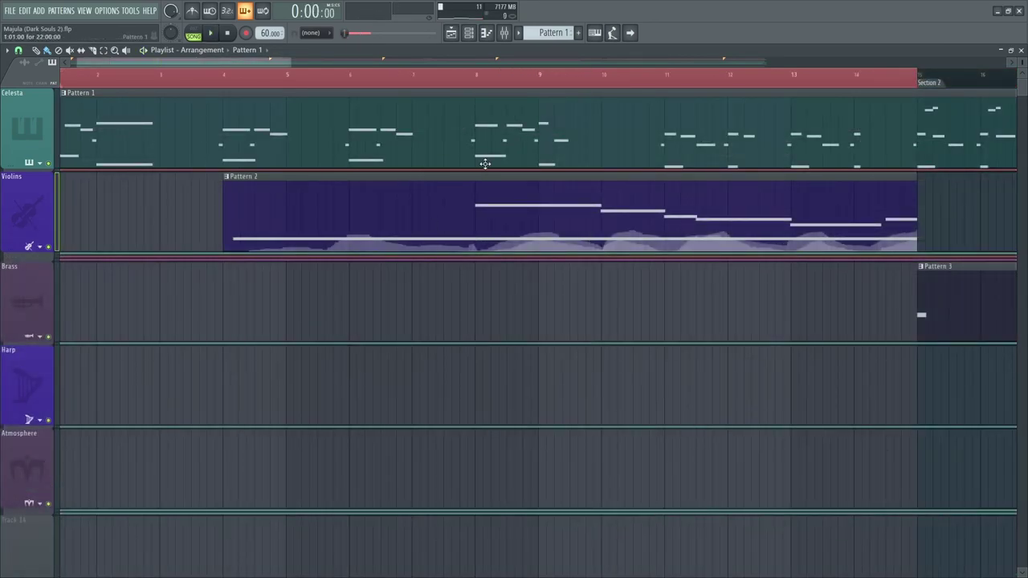
# Play Section 1 from just before bar 8, and skip playback ahead to just before bar 10.
pyautogui.scroll(2, 499, 206)
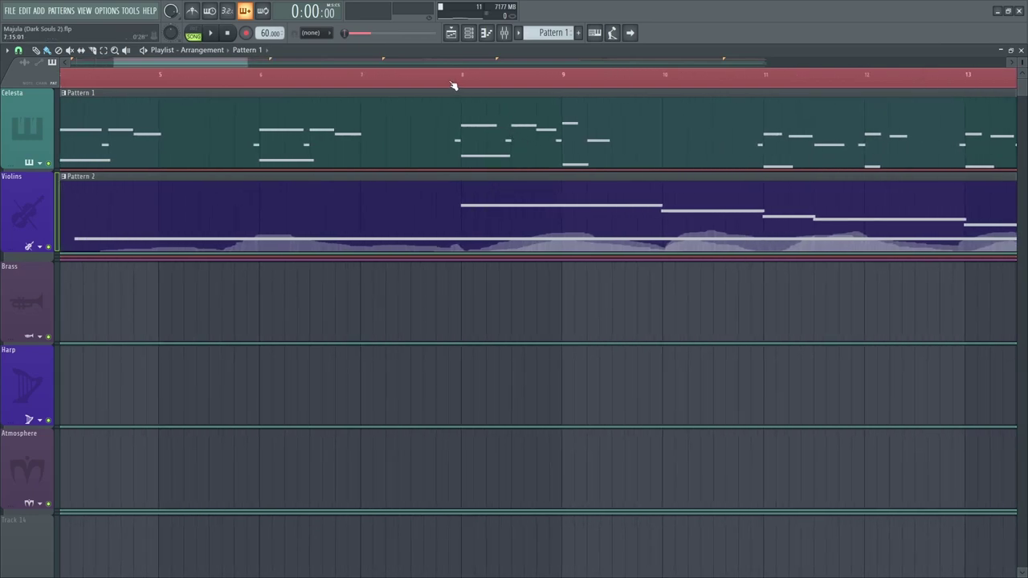
pyautogui.scroll(2, 510, 241)
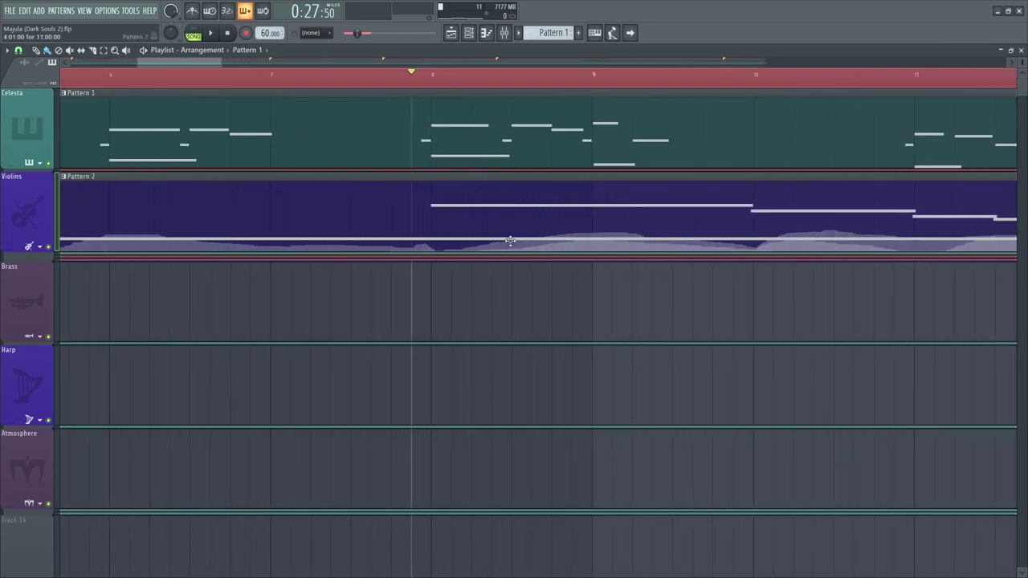
pyautogui.hscroll(3, 532, 219)
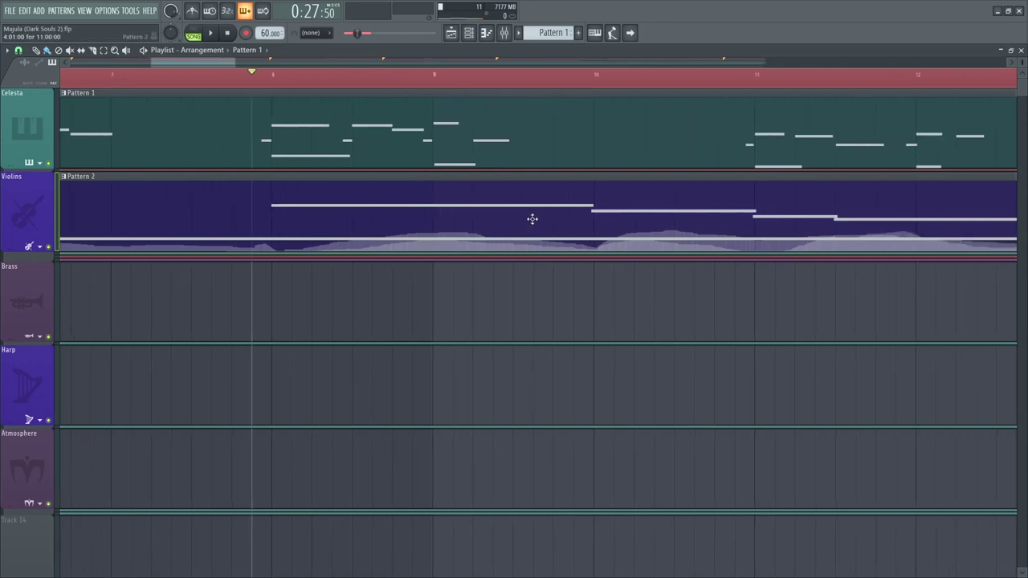
pyautogui.press('space')
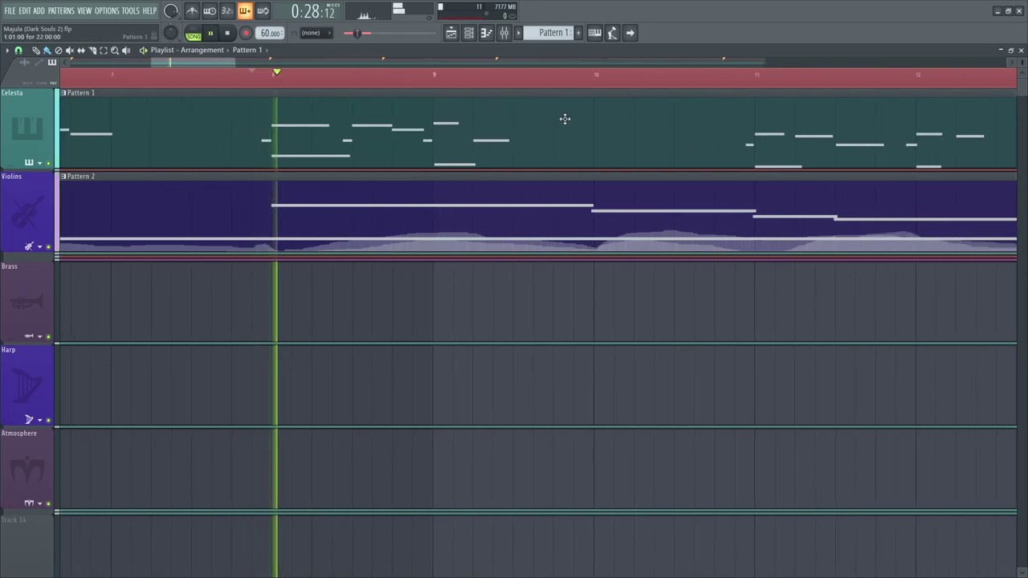
pyautogui.click(567, 76)
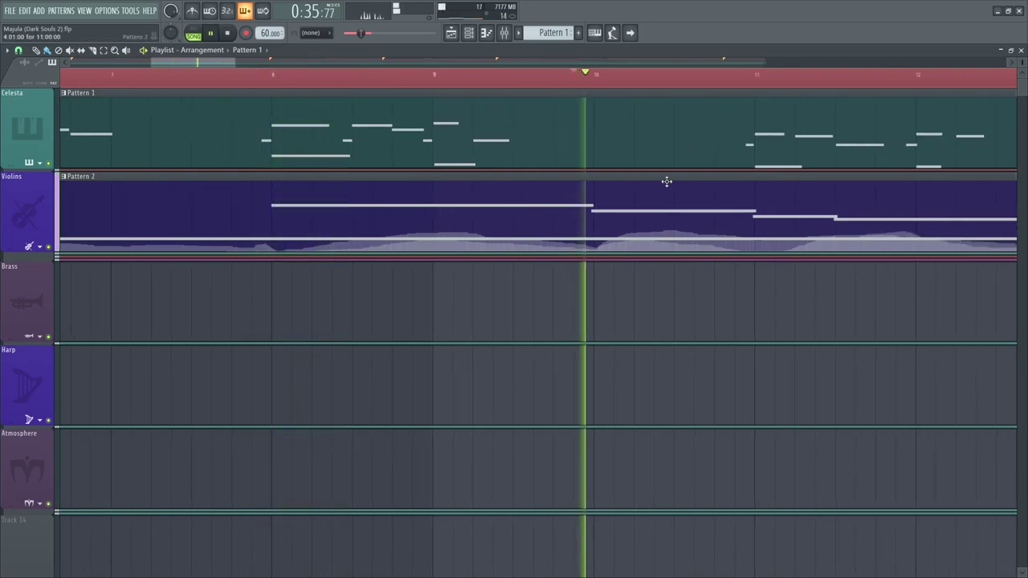
# Open the Violins' Pattern 2 in the piano roll during playback and follow the descending melody through its last bars.
pyautogui.hscroll(4, 522, 249)
pyautogui.hscroll(4, 442, 302)
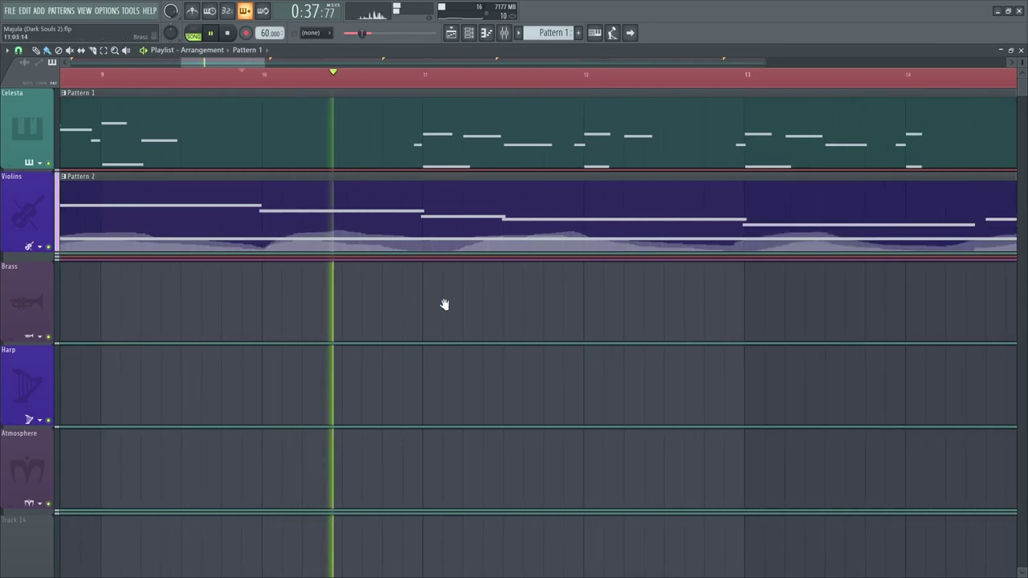
pyautogui.doubleClick(461, 227)
pyautogui.scroll(1, 385, 293)
pyautogui.doubleClick(378, 236)
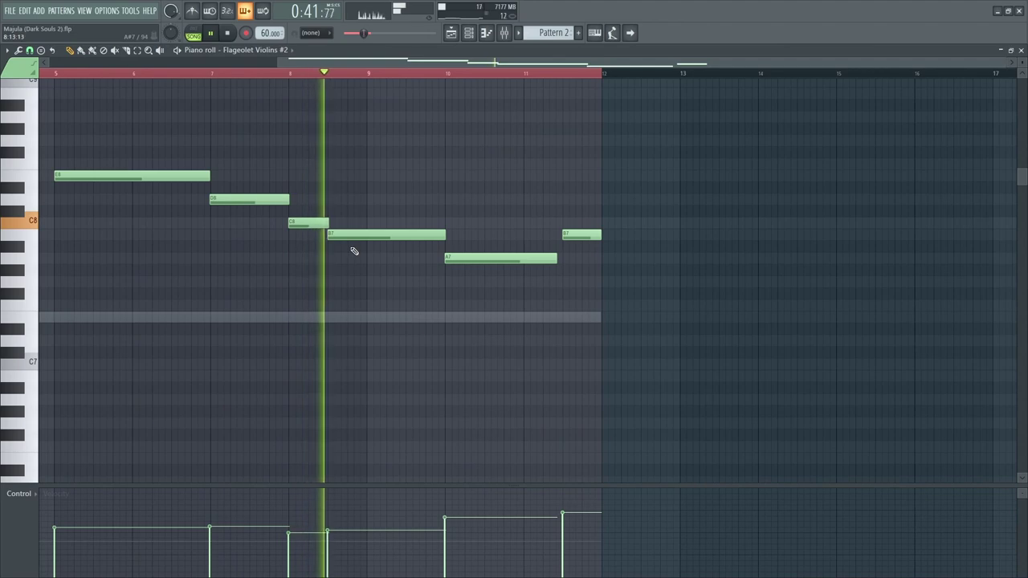
pyautogui.scroll(2, 370, 253)
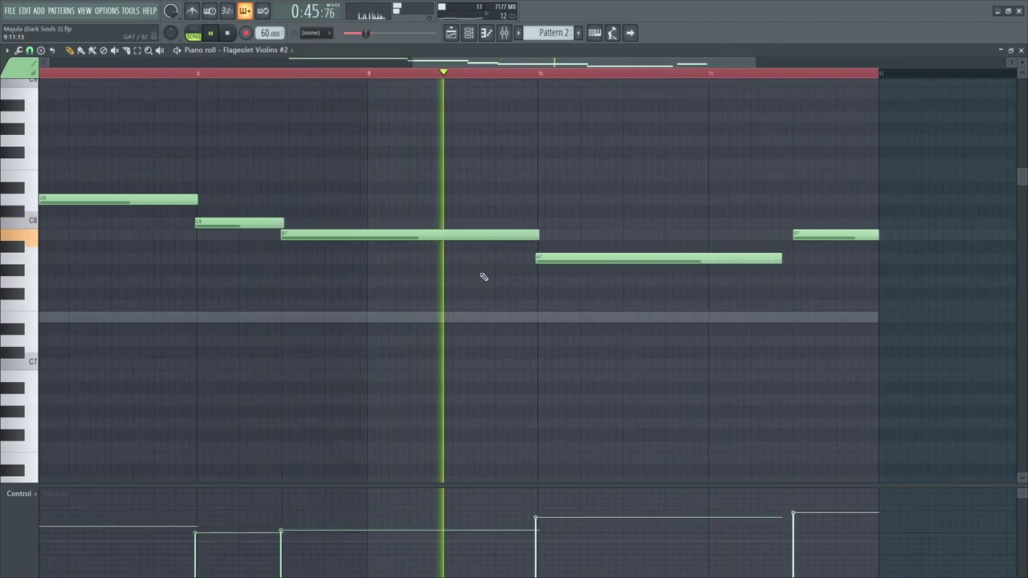
# Audition the Brass Pattern 3 of Section 2 in pattern mode in the piano roll, and return to the playlist.
pyautogui.press('F5')
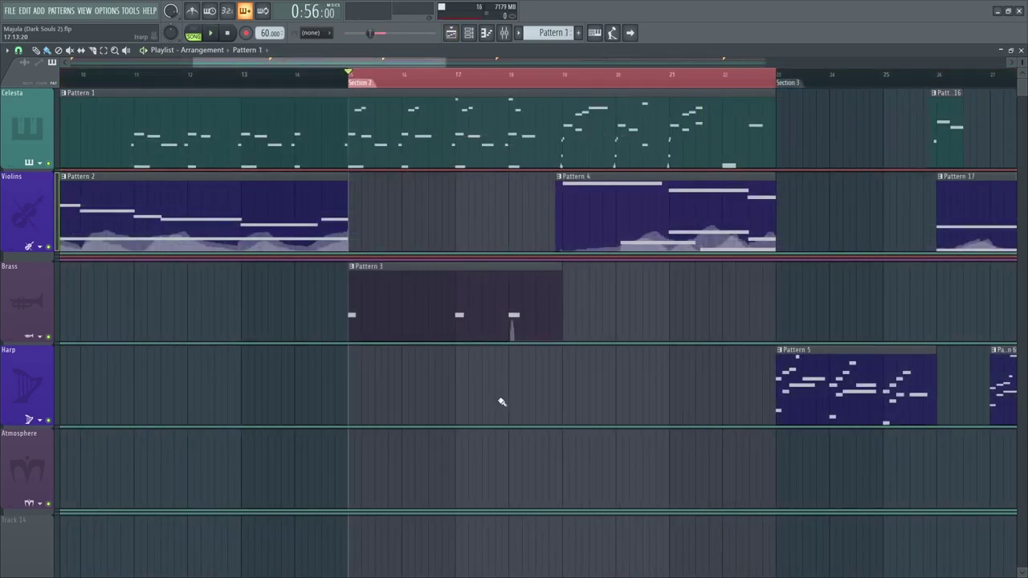
pyautogui.scroll(2, 395, 372)
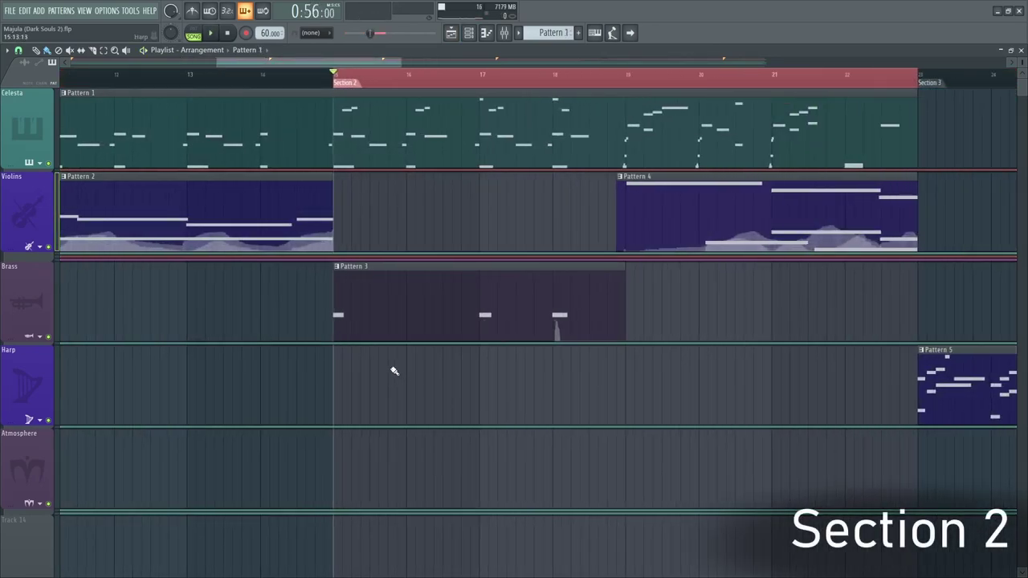
pyautogui.doubleClick(400, 315)
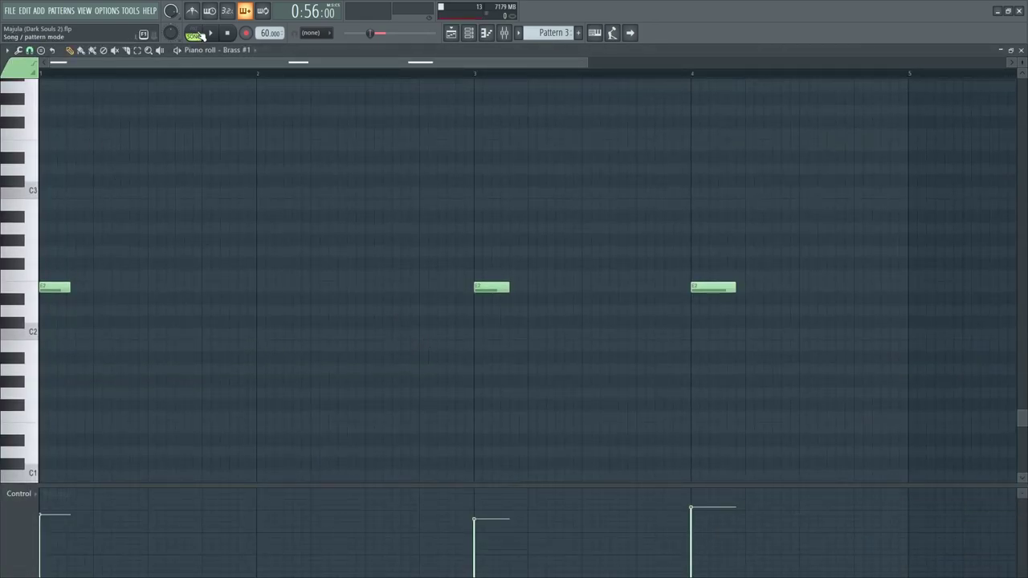
pyautogui.press('space')
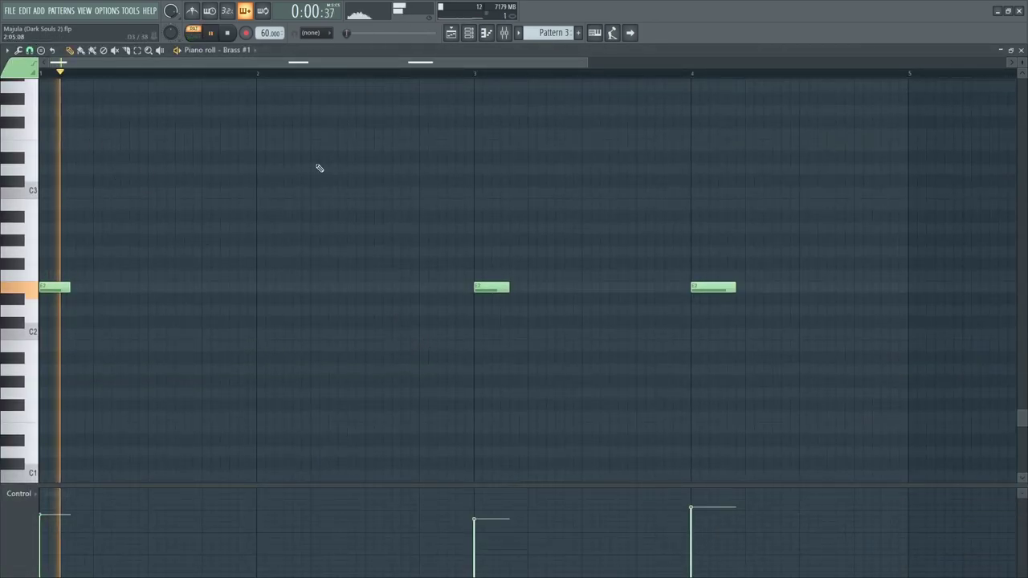
pyautogui.click(467, 74)
pyautogui.press('space')
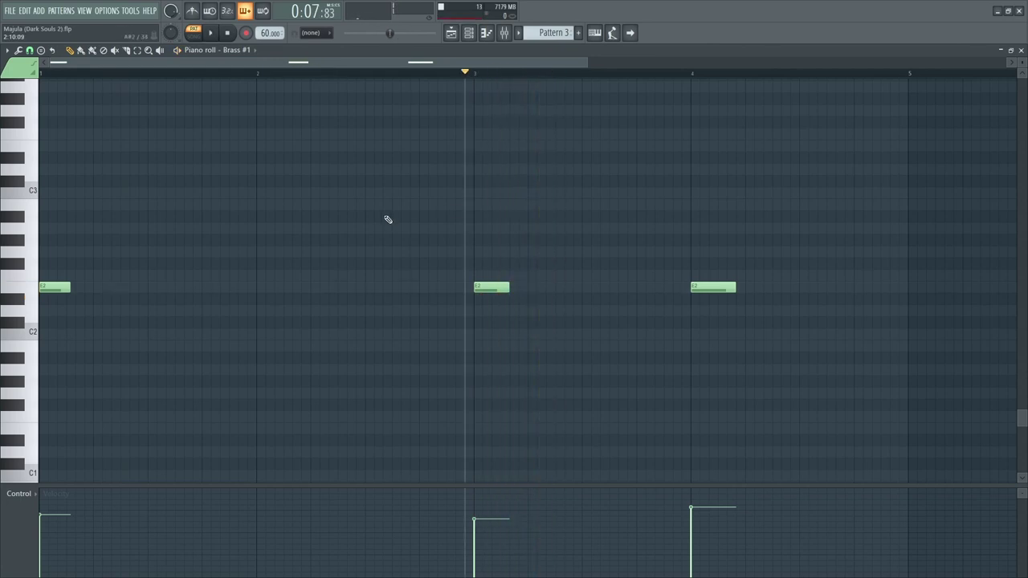
pyautogui.press('F5')
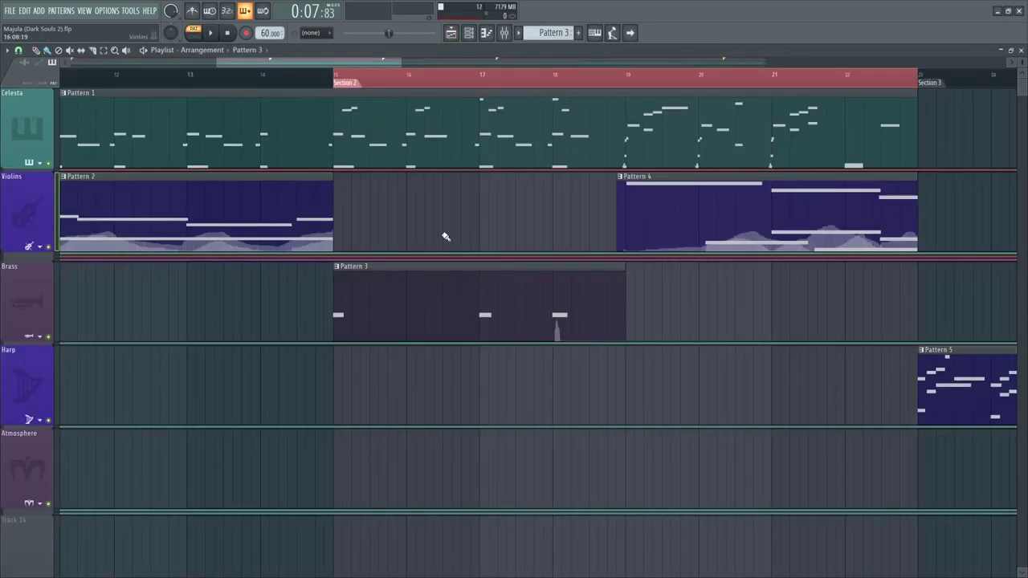
# Solo the Celesta track and play it in song mode from the start of Section 2.
pyautogui.scroll(3, 405, 221)
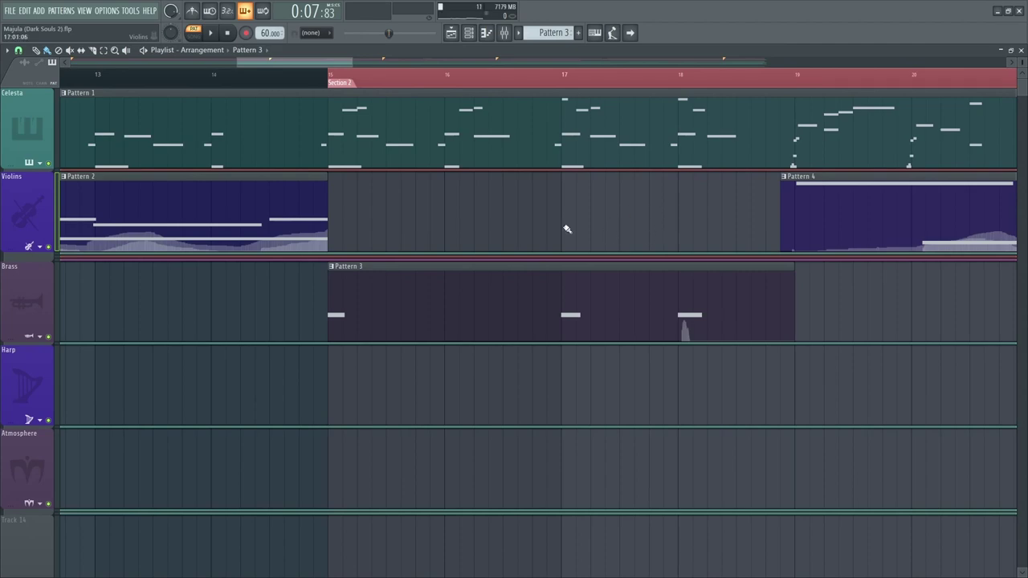
pyautogui.rightClick(49, 163)
pyautogui.scroll(2, 366, 102)
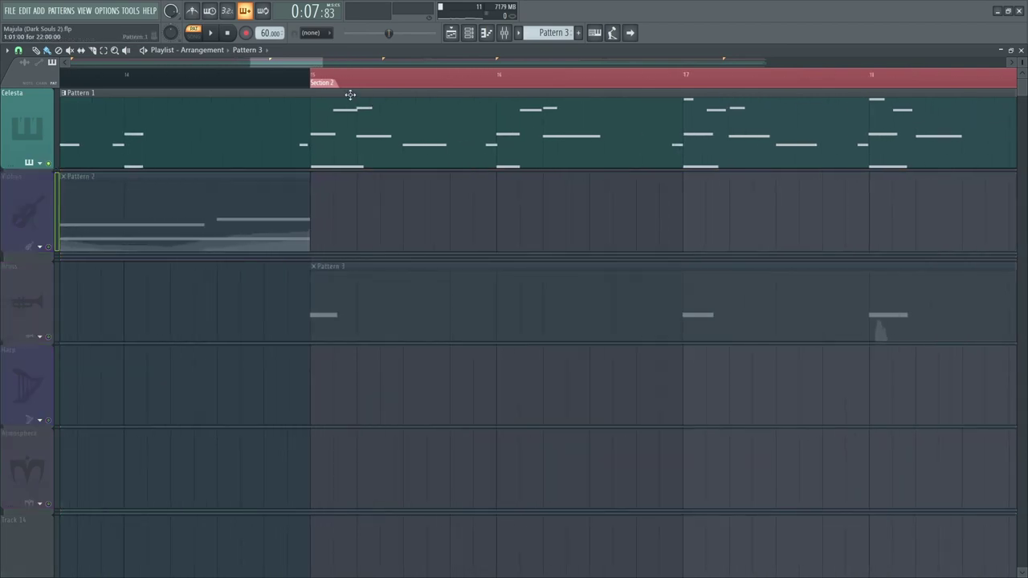
pyautogui.hscroll(1, 450, 205)
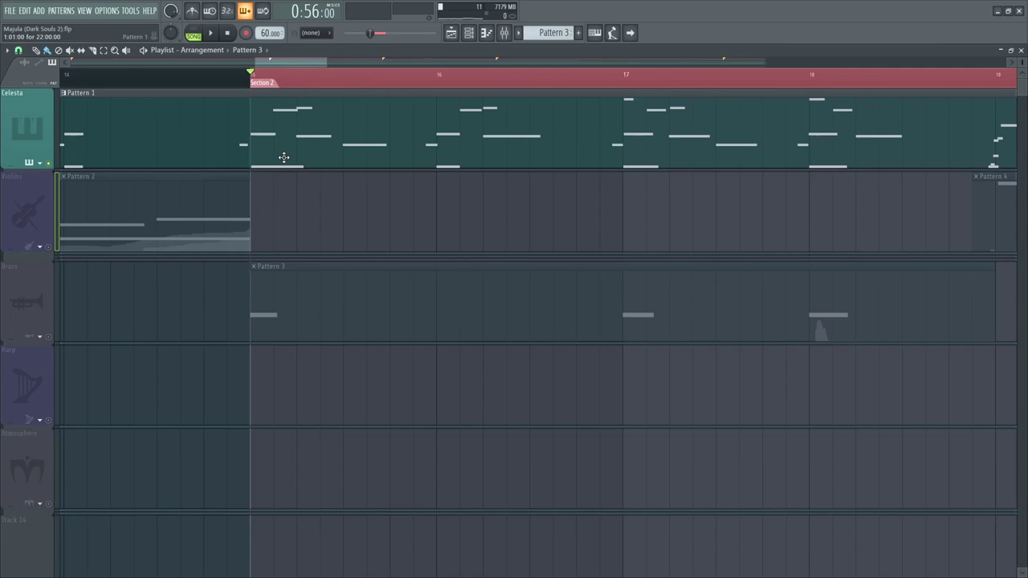
pyautogui.press('space')
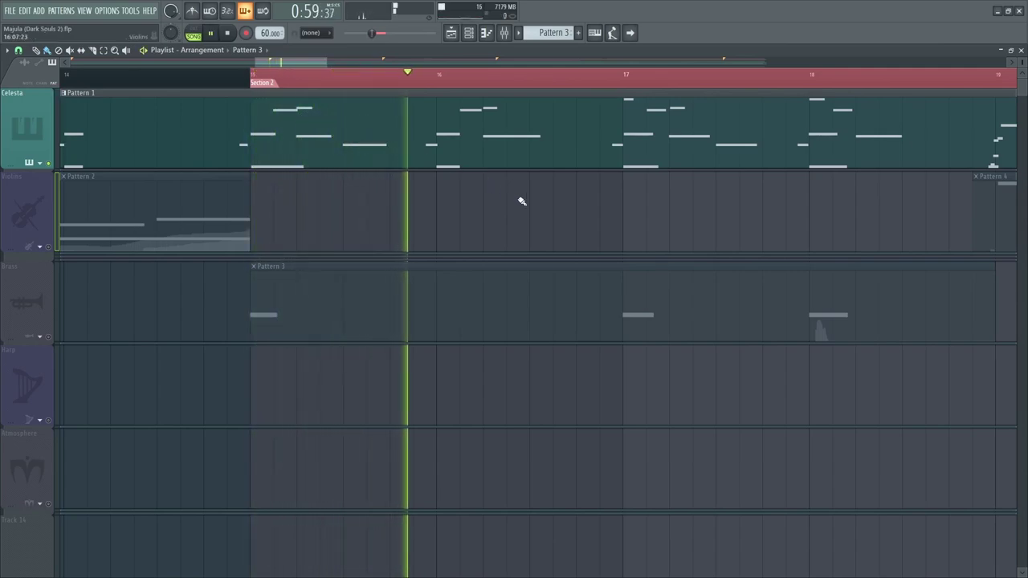
pyautogui.hscroll(3, 563, 218)
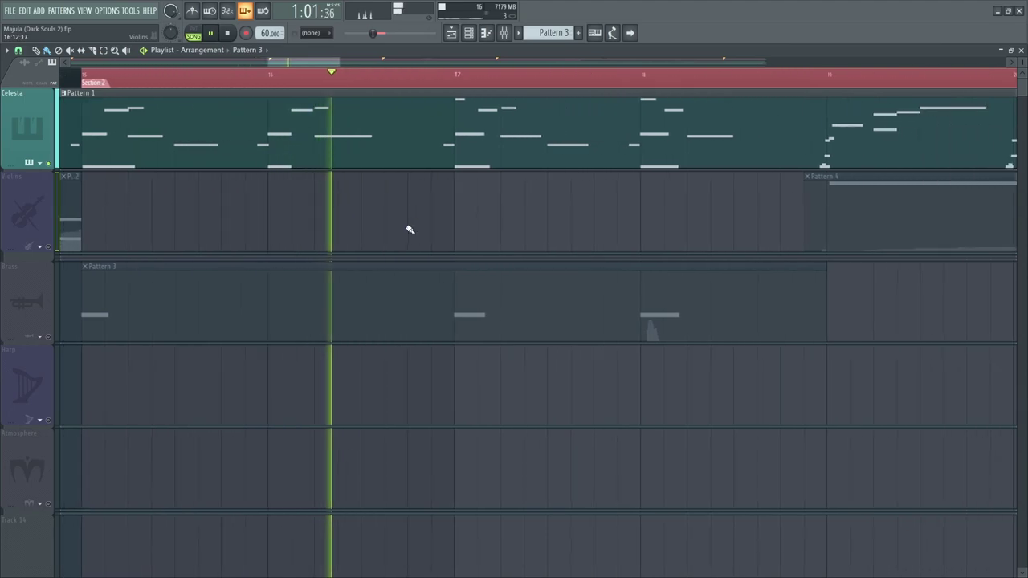
pyautogui.press('space')
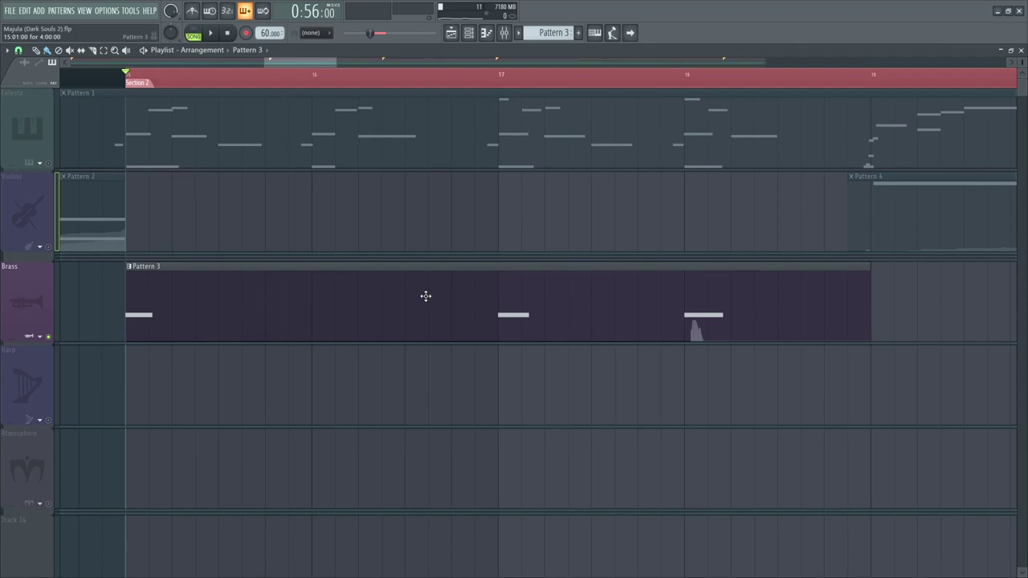
# Open the Brass #1 channel's Kontakt instrument and look through all the patches loaded in it.
pyautogui.press('F6')
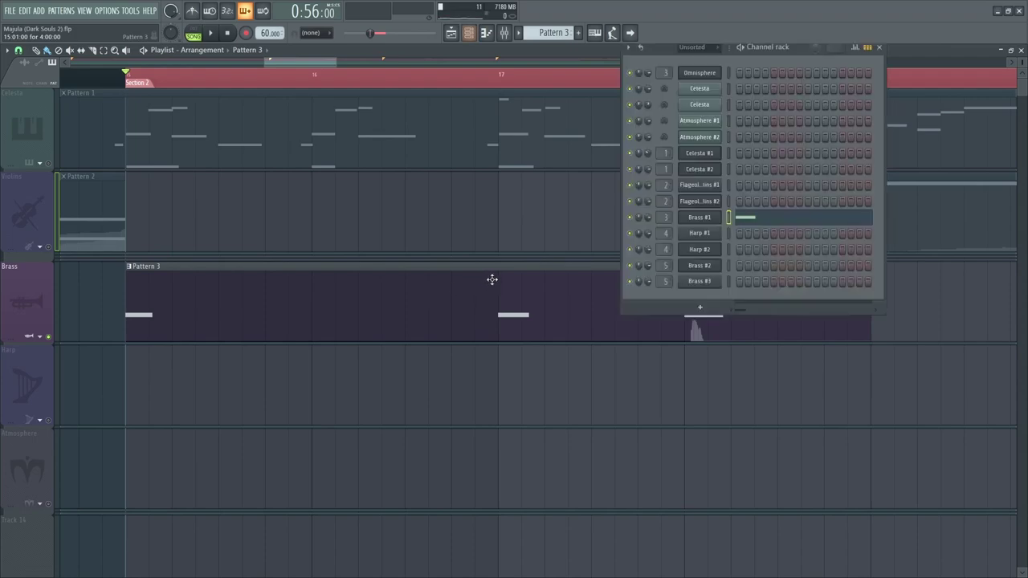
pyautogui.click(709, 218)
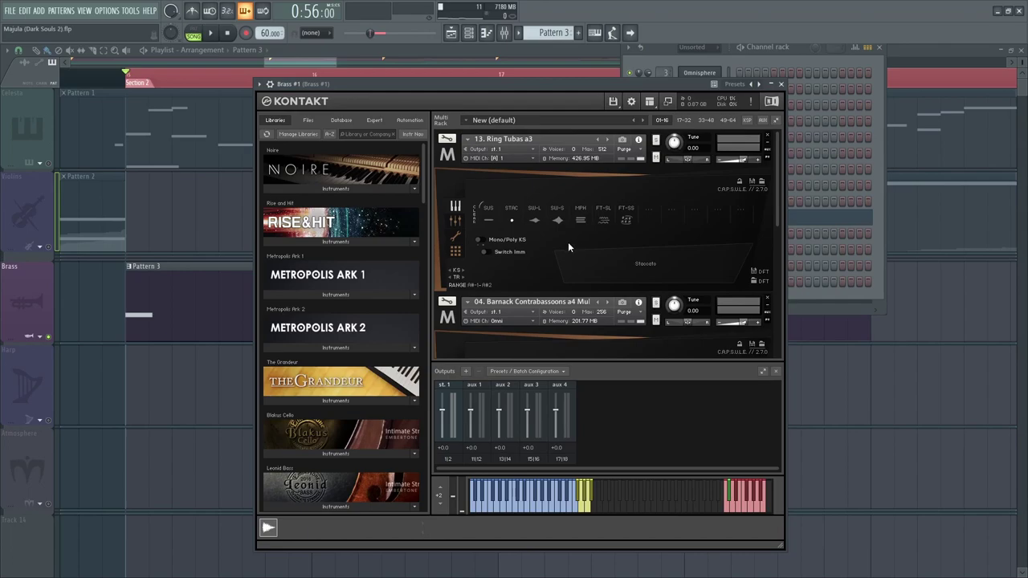
pyautogui.scroll(-3, 567, 242)
pyautogui.scroll(-4, 575, 317)
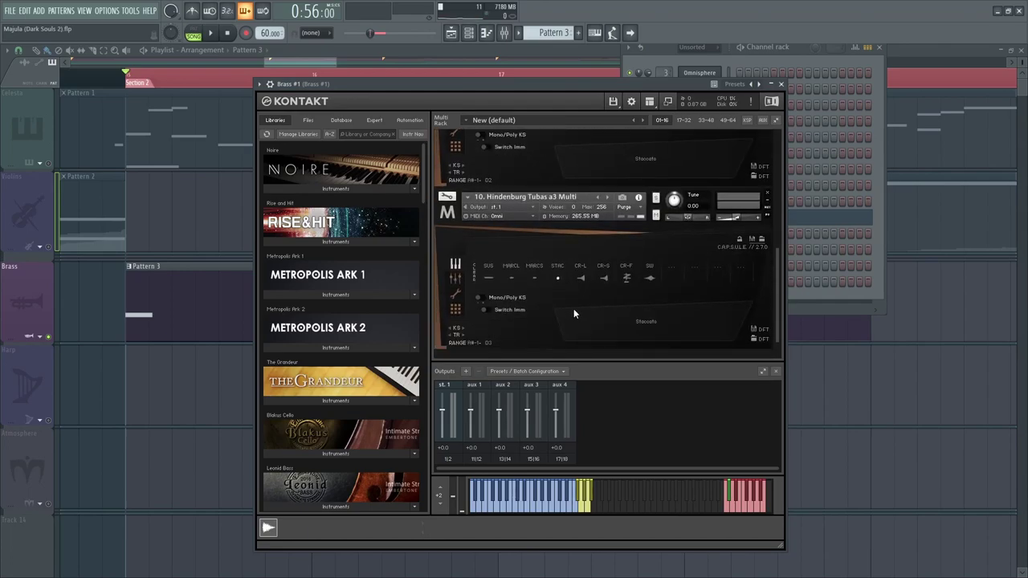
pyautogui.scroll(5, 558, 277)
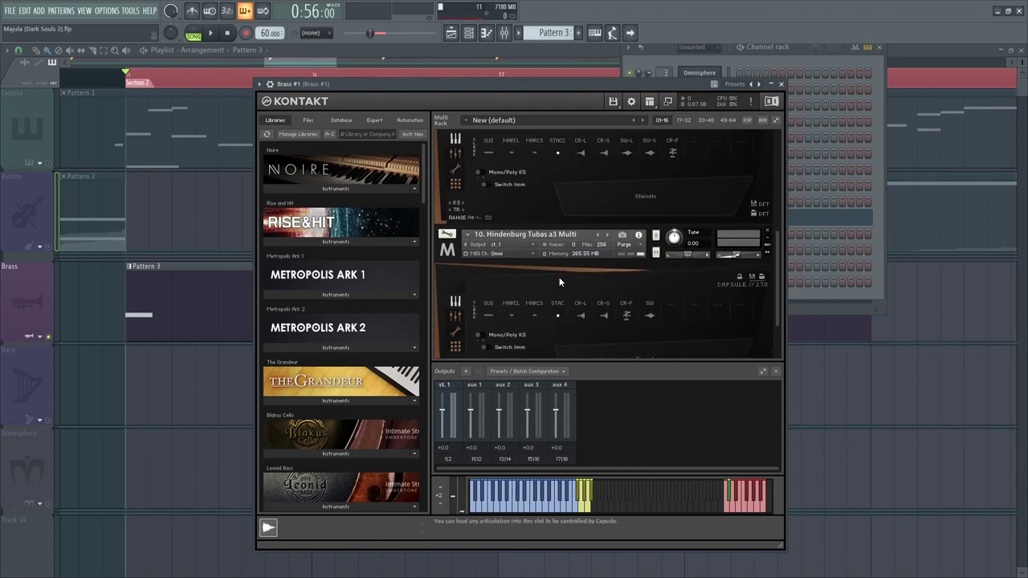
pyautogui.scroll(4, 560, 281)
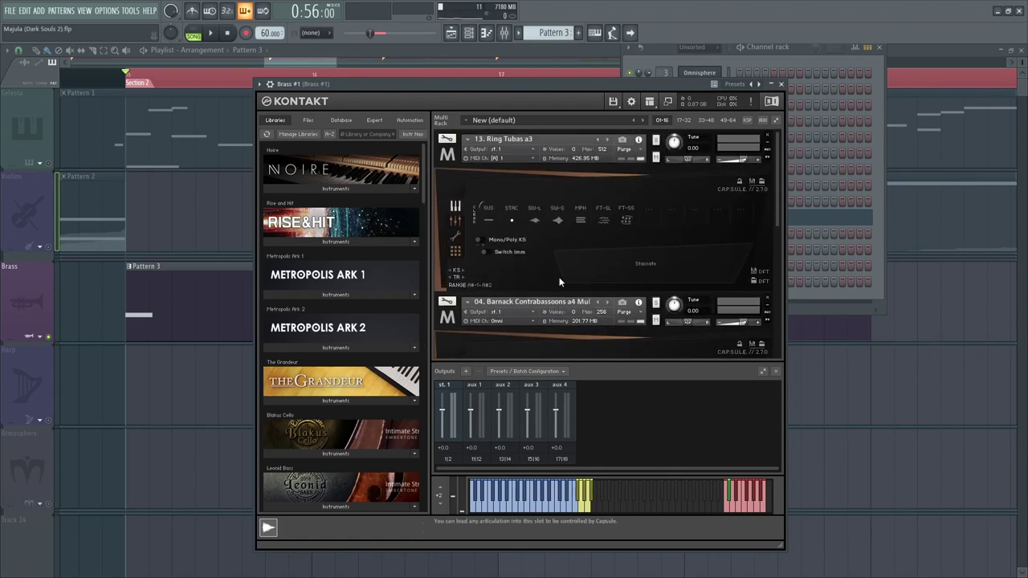
# Leave the Kontakt instrument and play the soloed Brass track from the start of Section 2.
pyautogui.click(184, 387)
pyautogui.press('space')
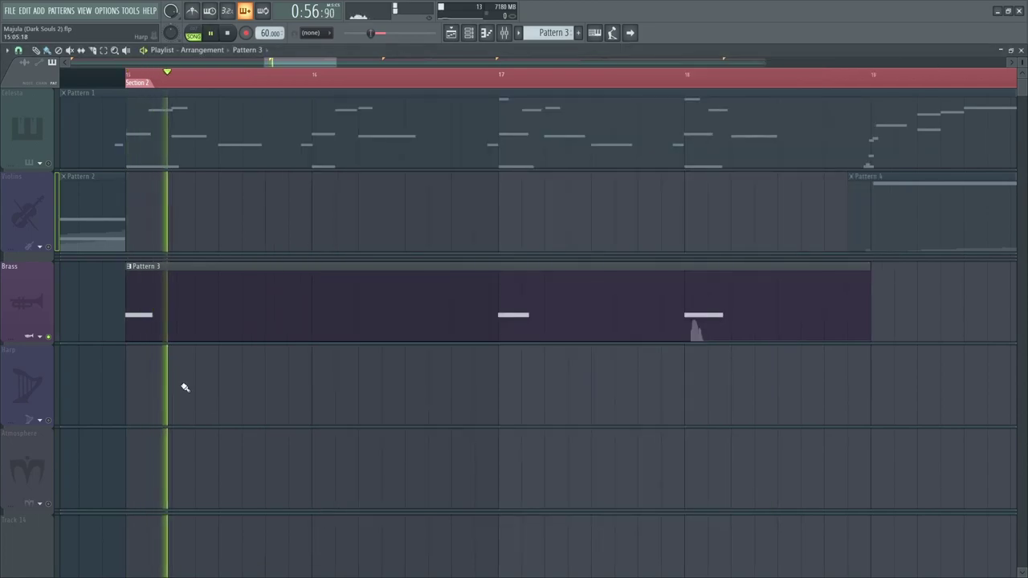
pyautogui.press('space')
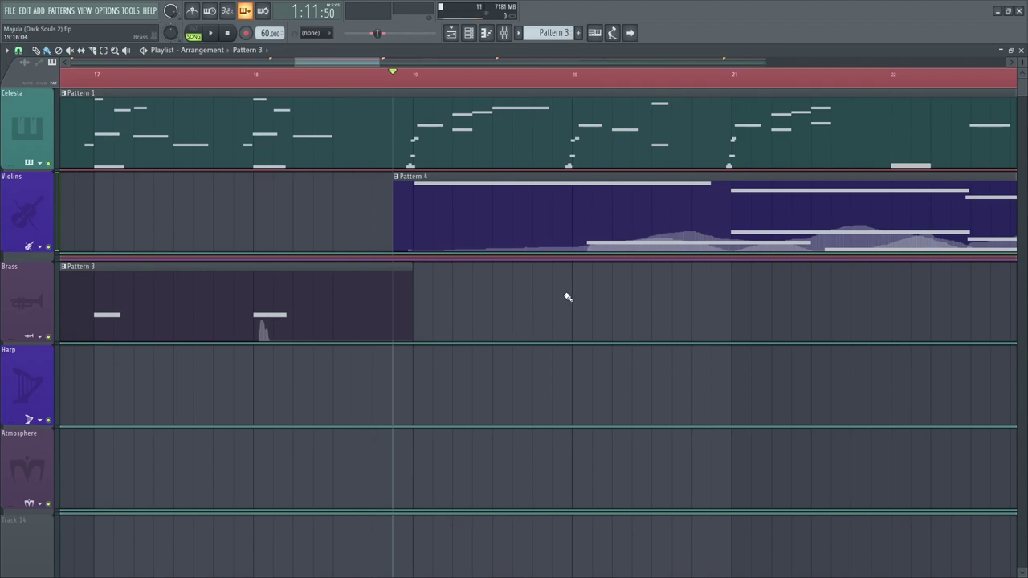
# Play the Celesta's Pattern 1 from just before bar 19 in the piano roll, and save the project.
pyautogui.hscroll(2, 554, 320)
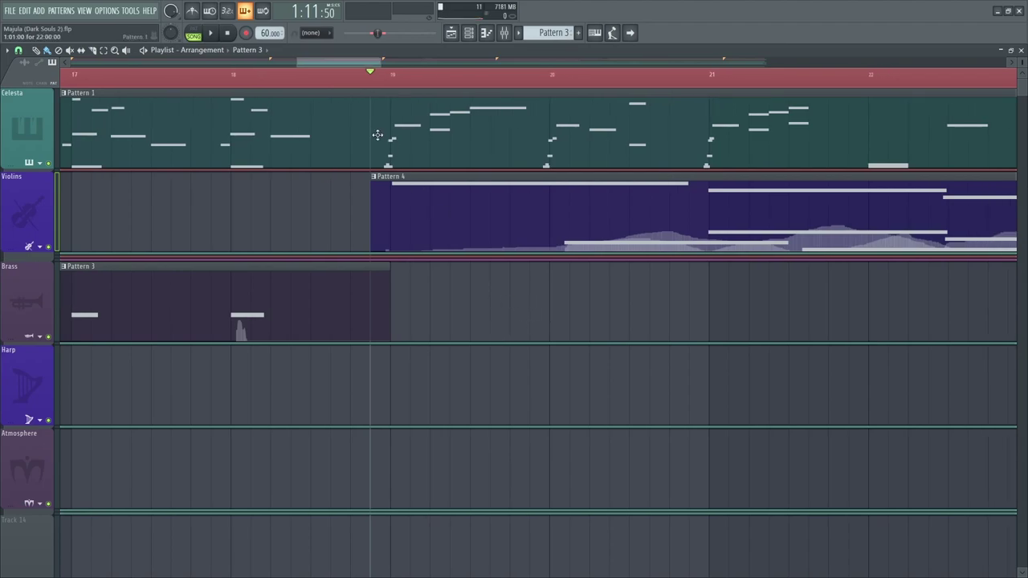
pyautogui.doubleClick(370, 110)
pyautogui.press('space')
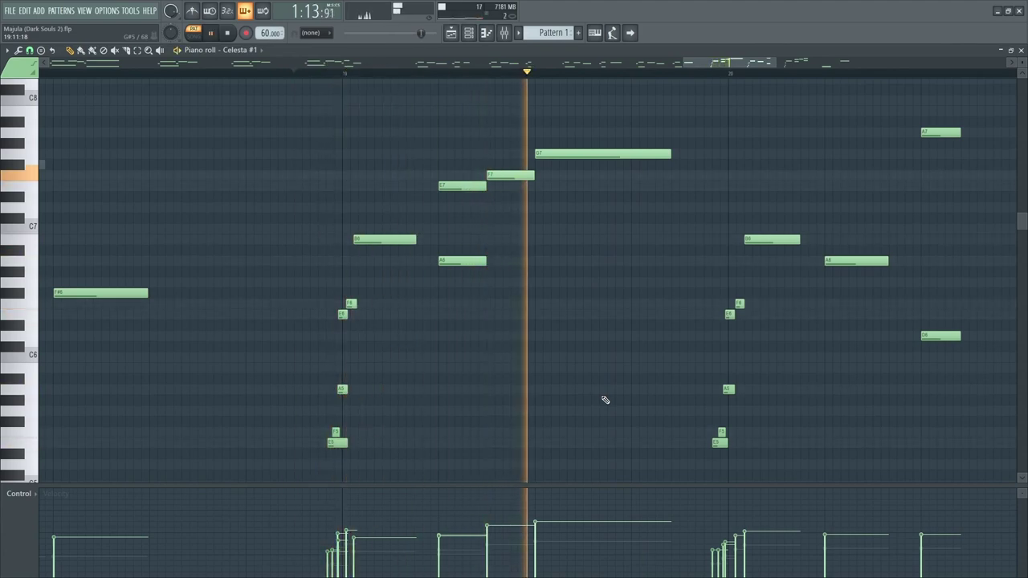
pyautogui.moveTo(606, 400); pyautogui.dragTo(497, 384)
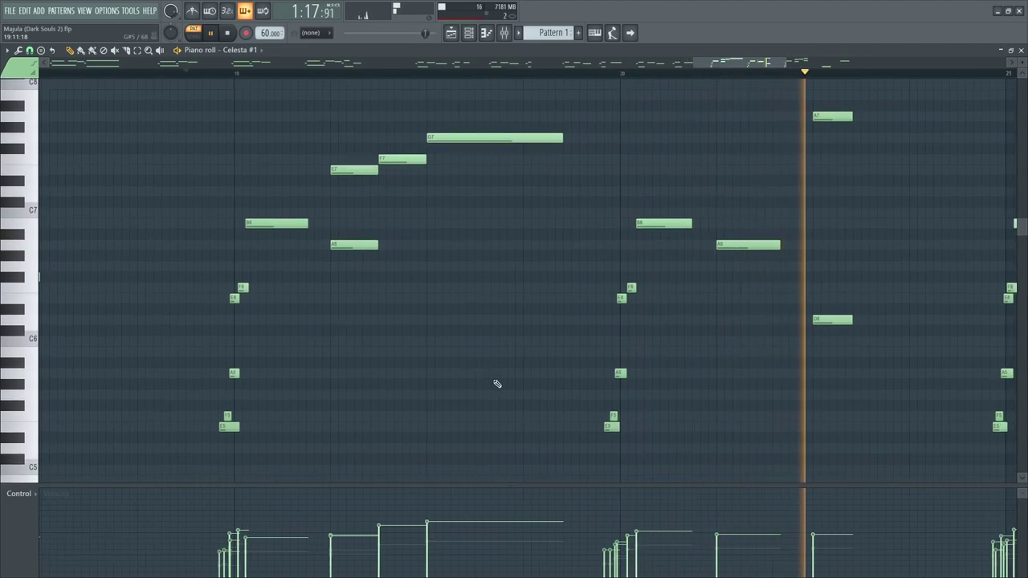
pyautogui.hotkey('ctrl', 's')
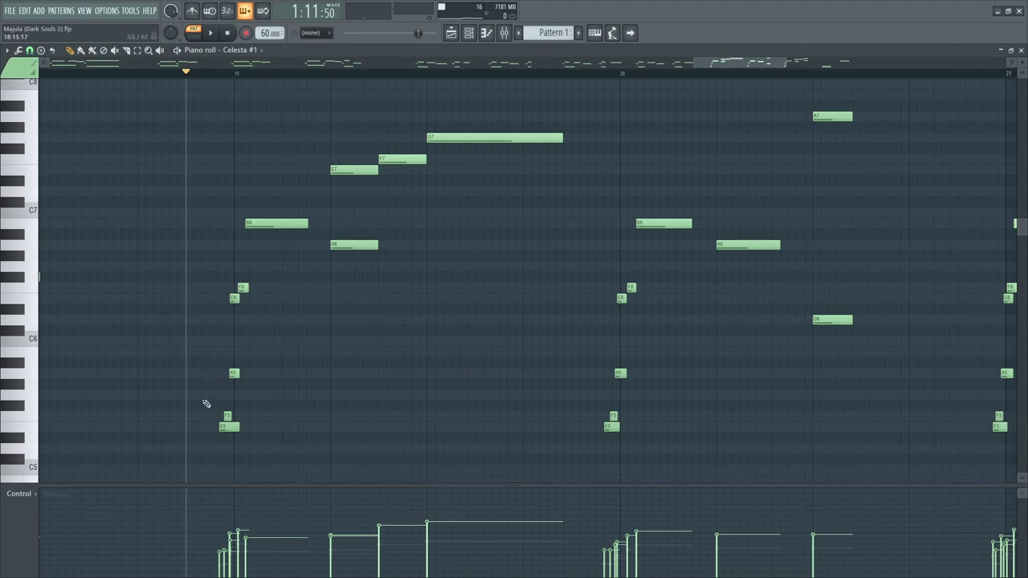
# Audition the Celesta's arpeggiated notes at bar 19 with the playback tool and examine the notes of bars 21 and 22.
pyautogui.press('y')
pyautogui.moveTo(218, 410)
pyautogui.mouseDown()
pyautogui.moveTo(310, 385)
pyautogui.moveTo(472, 384)
pyautogui.moveTo(601, 400)
pyautogui.moveTo(662, 383)
pyautogui.mouseUp()
pyautogui.moveTo(849, 364); pyautogui.dragTo(231, 363)
pyautogui.moveTo(757, 348); pyautogui.dragTo(573, 352)
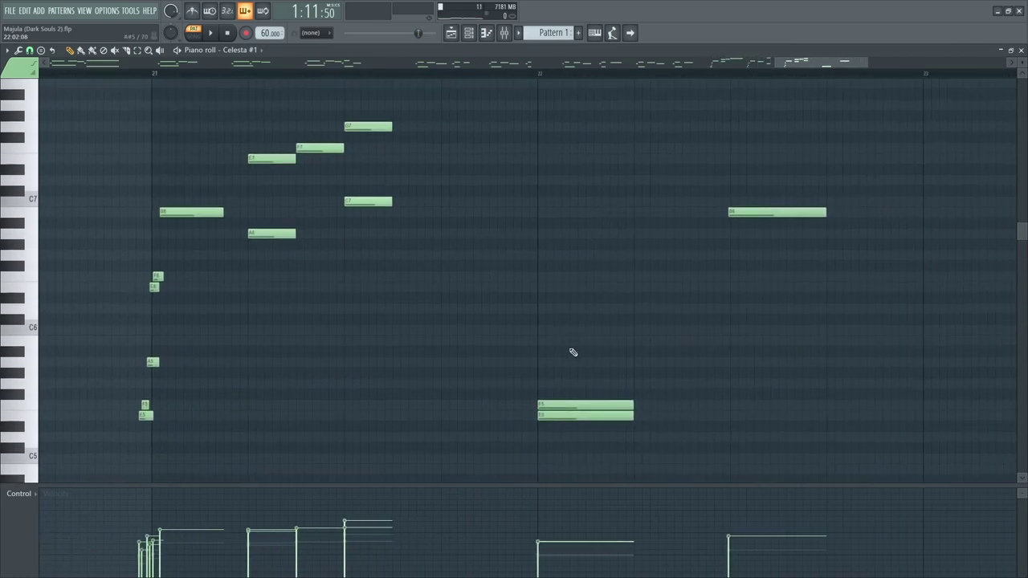
# Unfold the Violins track's automation lanes and play the soloed violins with their volume automation from bar 19.
pyautogui.click(582, 401)
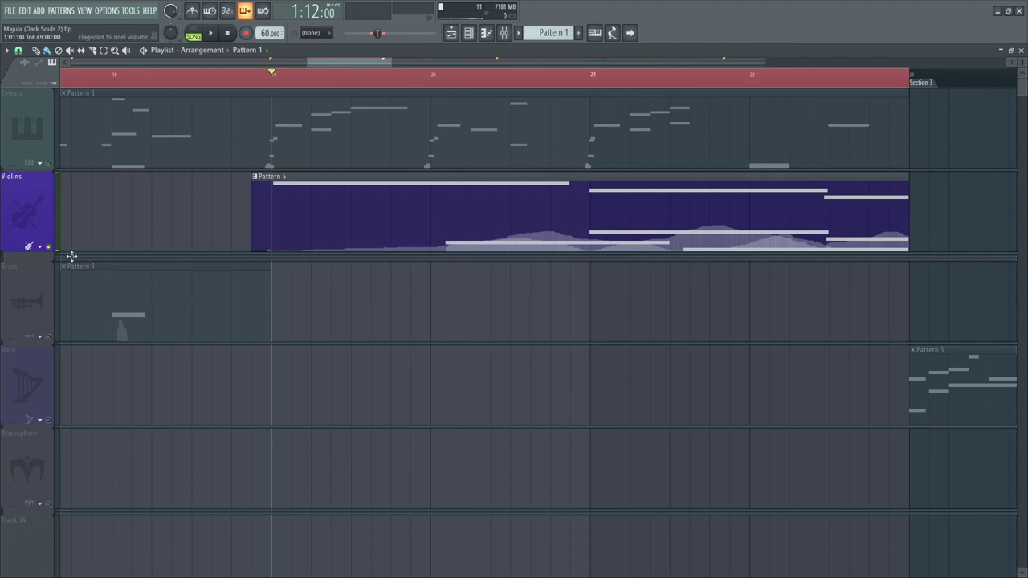
pyautogui.click(39, 247)
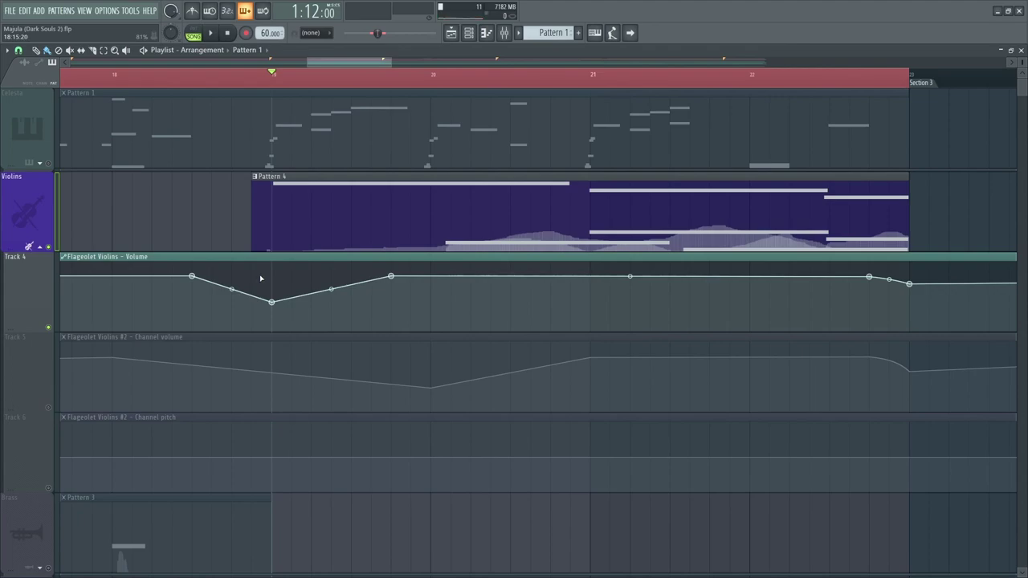
pyautogui.scroll(2, 239, 292)
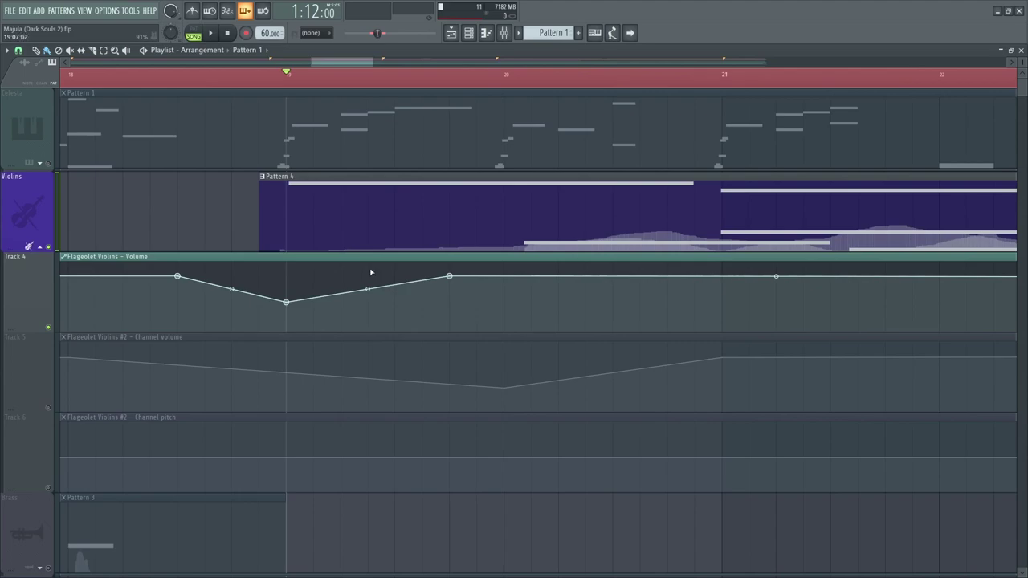
pyautogui.press('space')
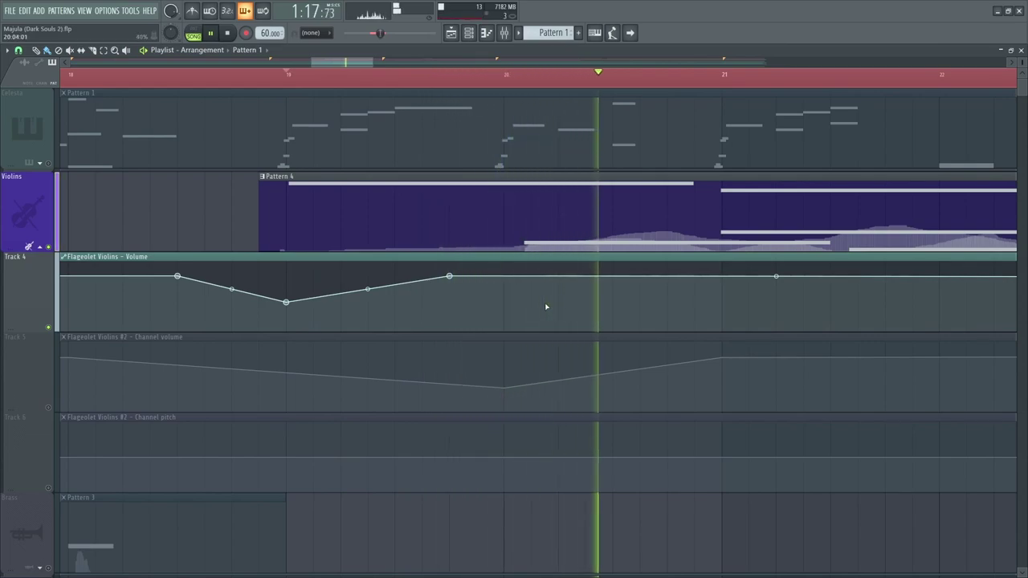
pyautogui.moveTo(638, 298); pyautogui.dragTo(343, 318)
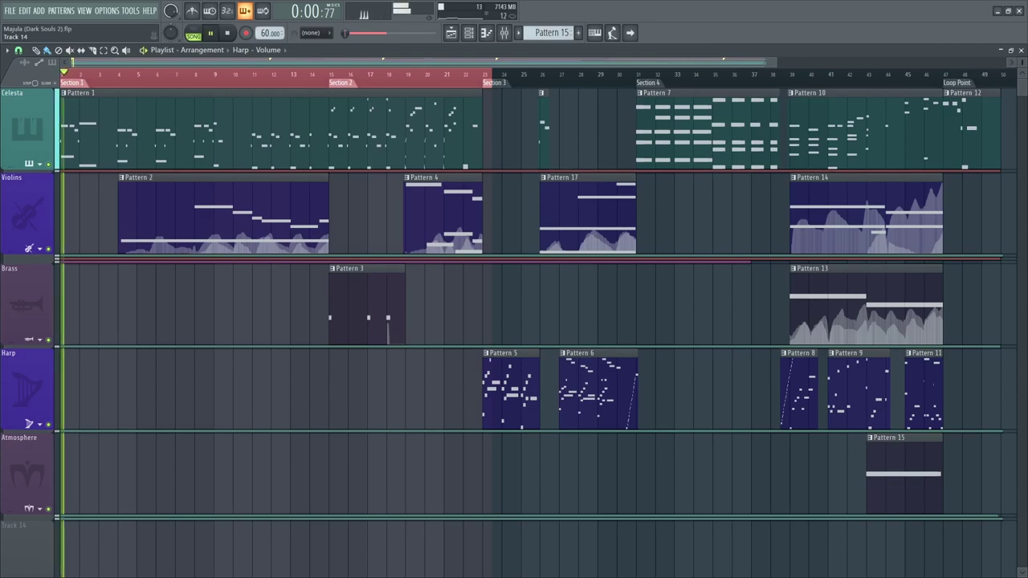
# Move on to Section 3, inspect the Harp #1 channel's Celtic Harp instrument, and close the open windows.
pyautogui.press('pageup')
pyautogui.press('pageup')
pyautogui.press('pageup')
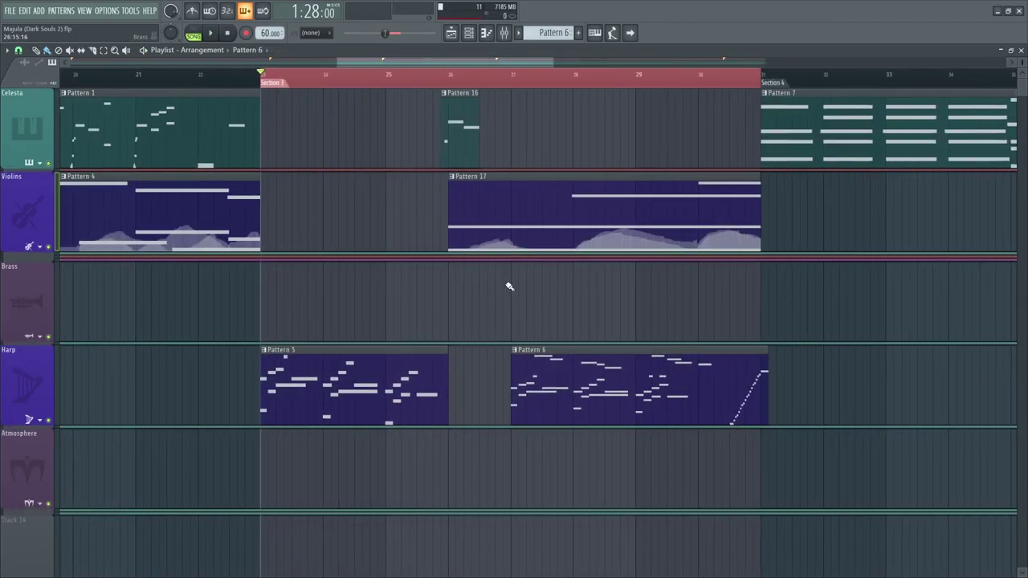
pyautogui.scroll(3, 447, 285)
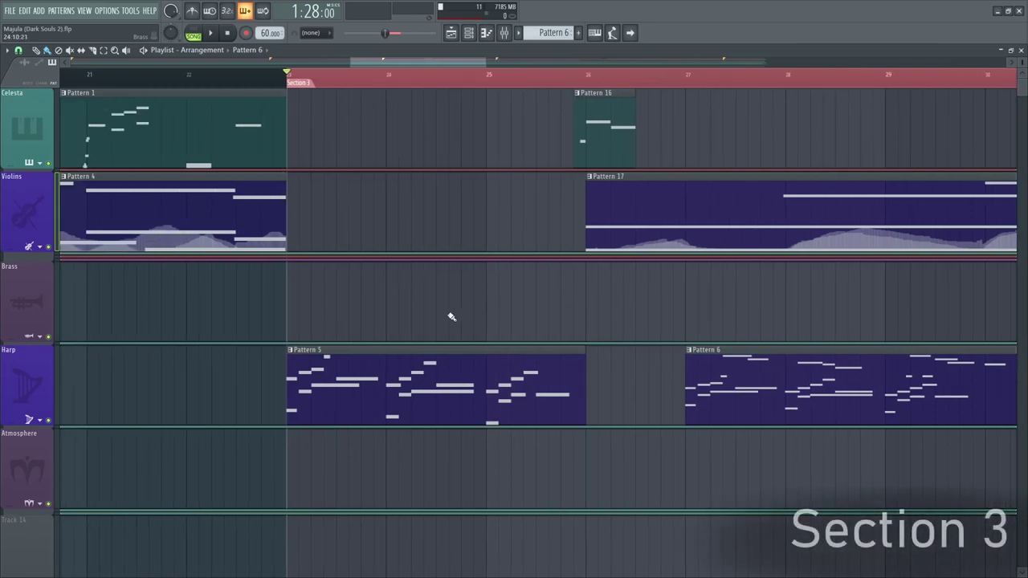
pyautogui.press('F6')
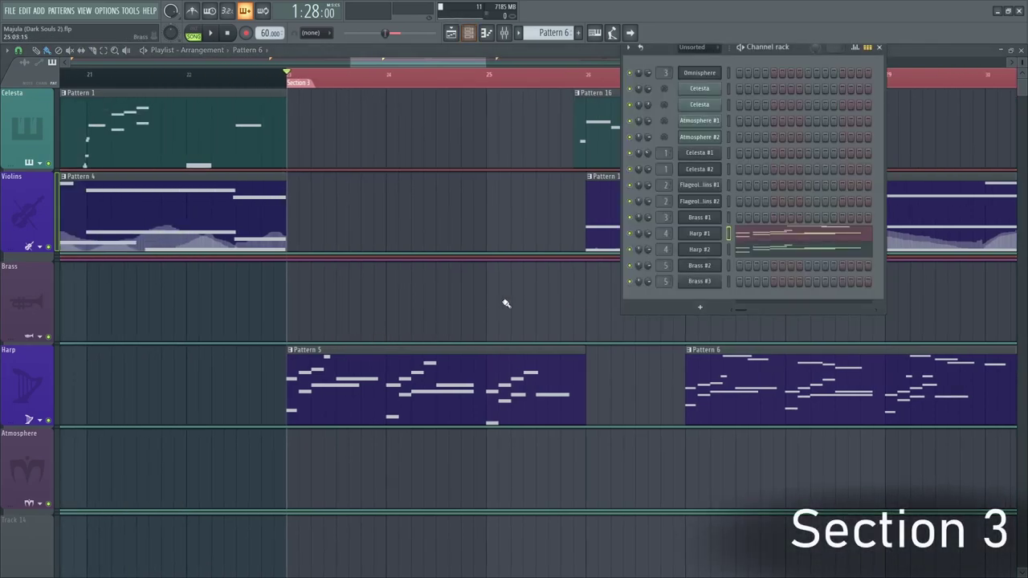
pyautogui.click(712, 233)
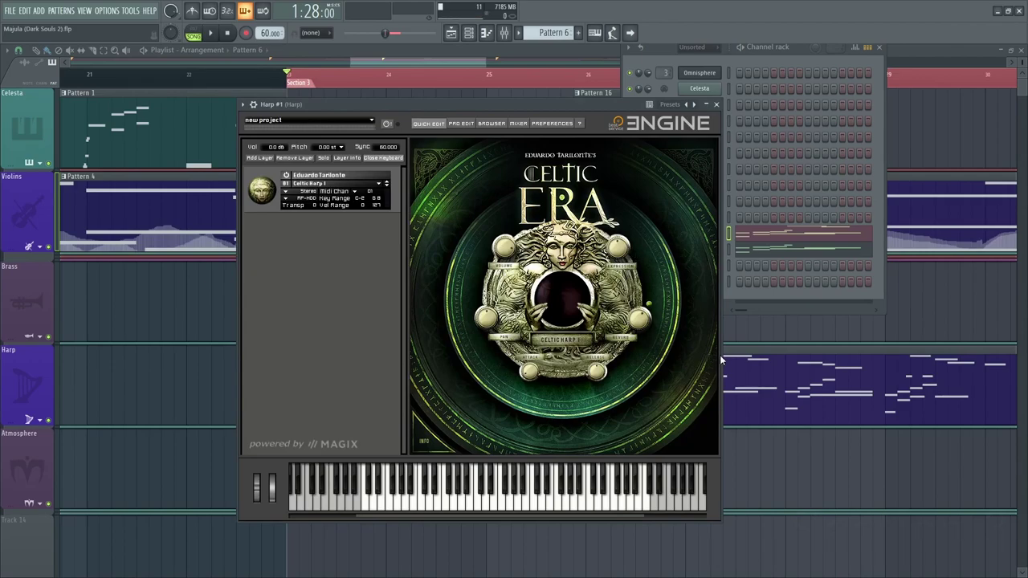
pyautogui.press('F12')
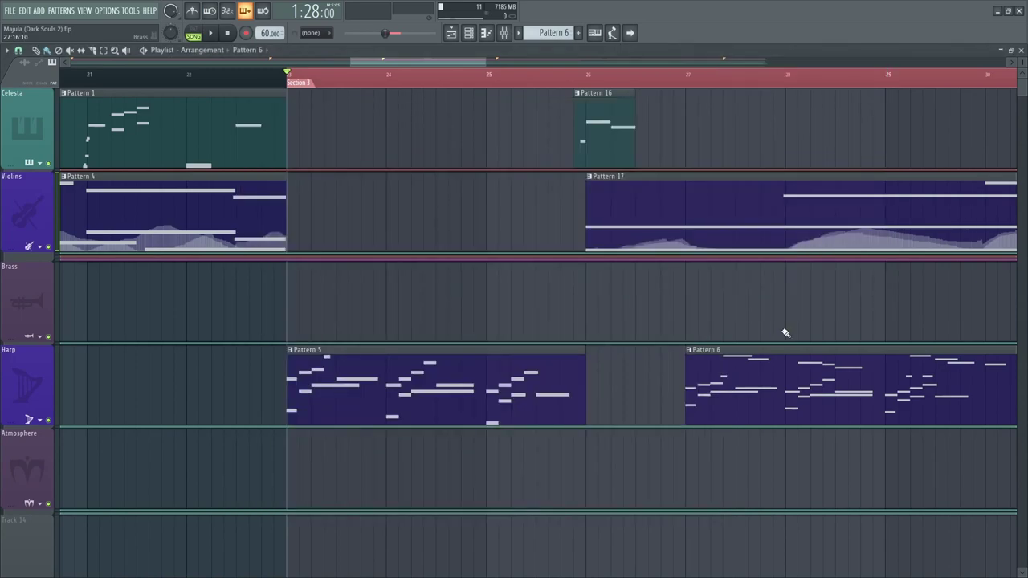
# Play the Harp's Pattern 5 through in the piano roll from the start of Section 3, and return to the stopped playlist.
pyautogui.scroll(2, 374, 339)
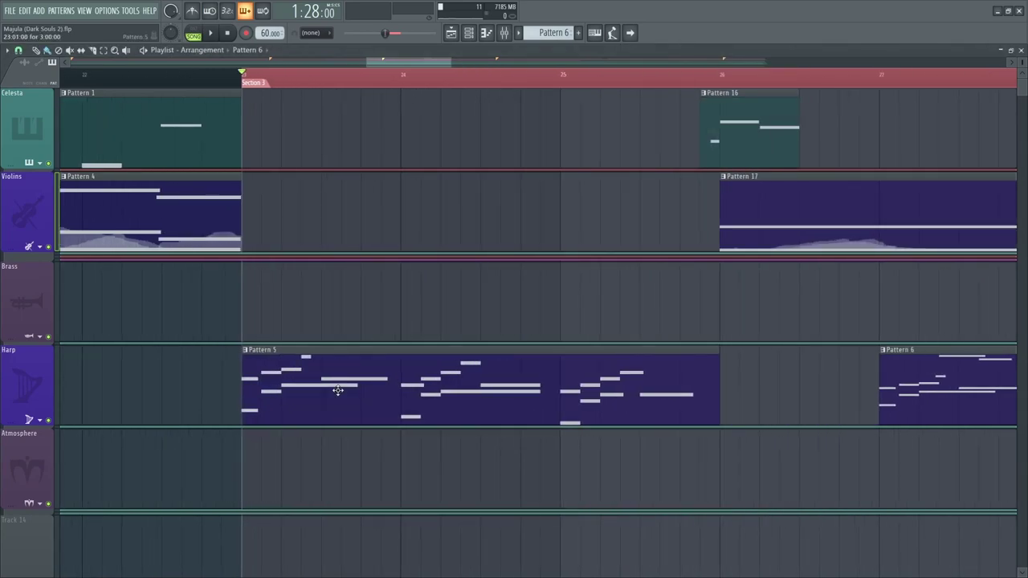
pyautogui.doubleClick(337, 390)
pyautogui.scroll(-3, 169, 303)
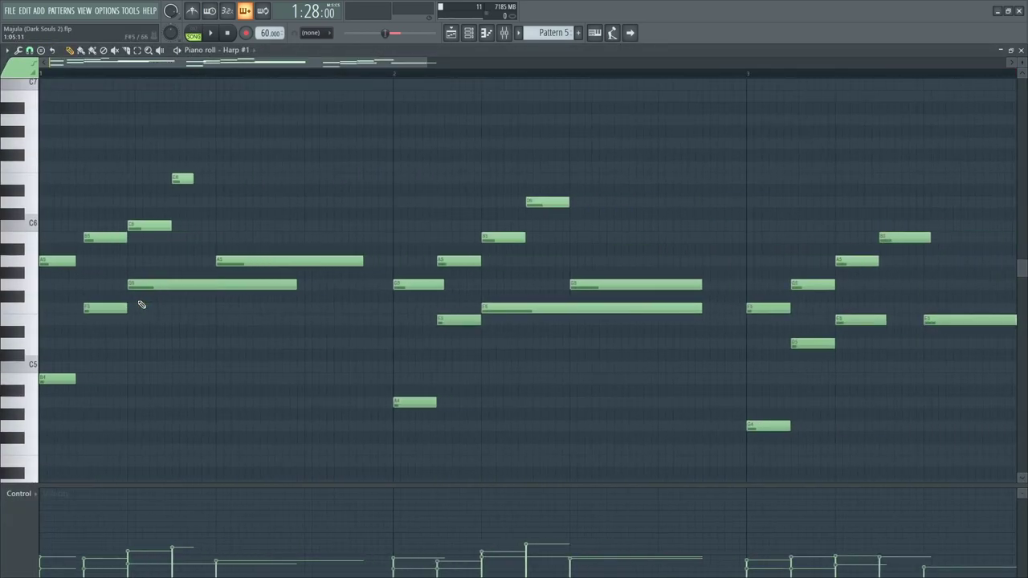
pyautogui.scroll(-1, 158, 320)
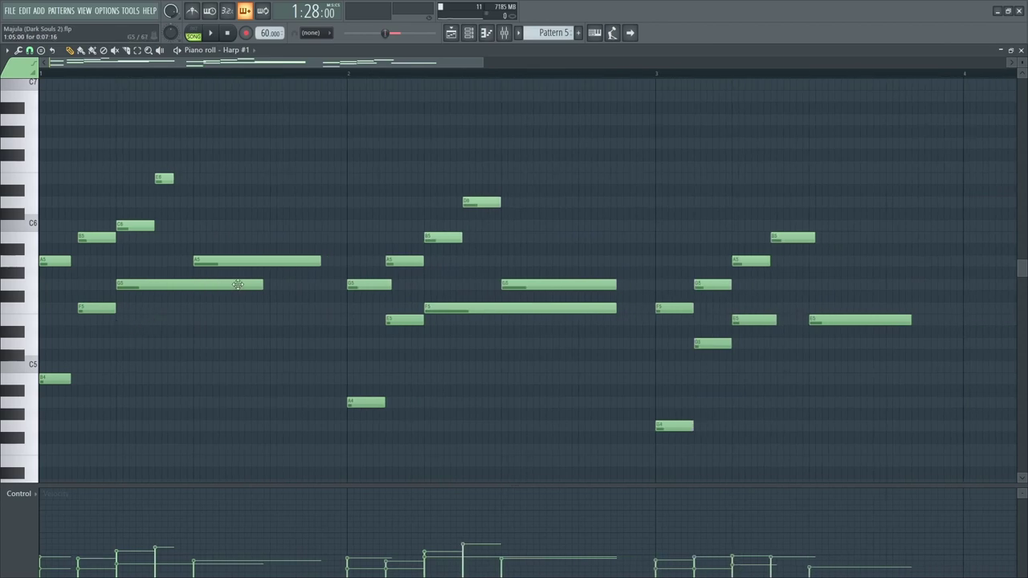
pyautogui.press('space')
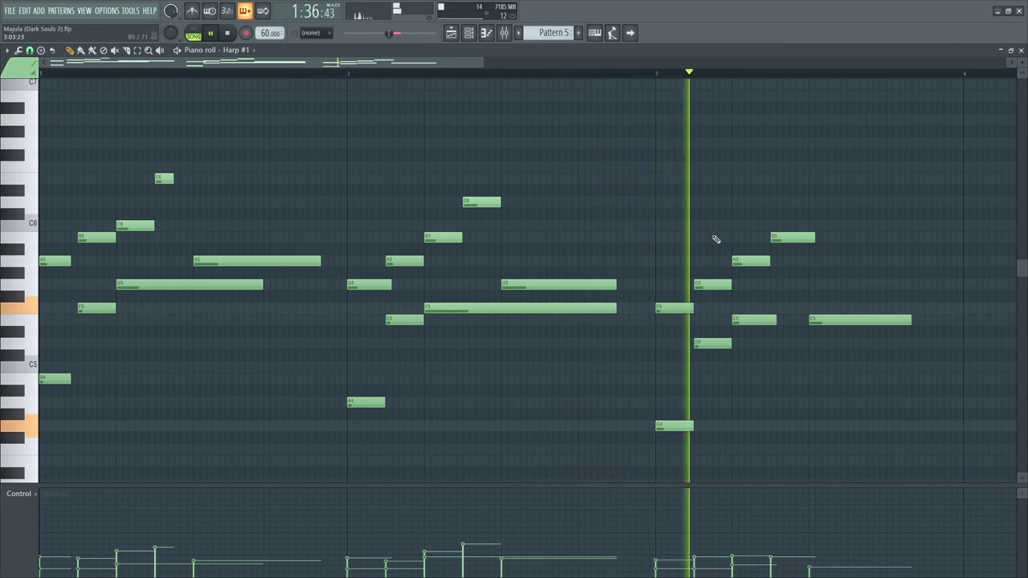
pyautogui.moveTo(713, 236); pyautogui.dragTo(556, 221)
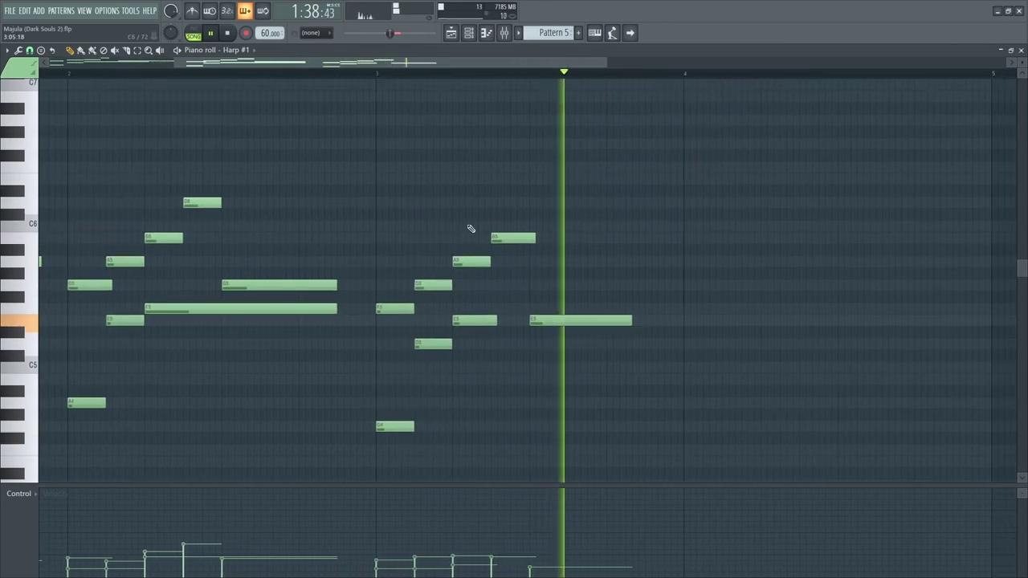
pyautogui.press('F5')
pyautogui.press('space')
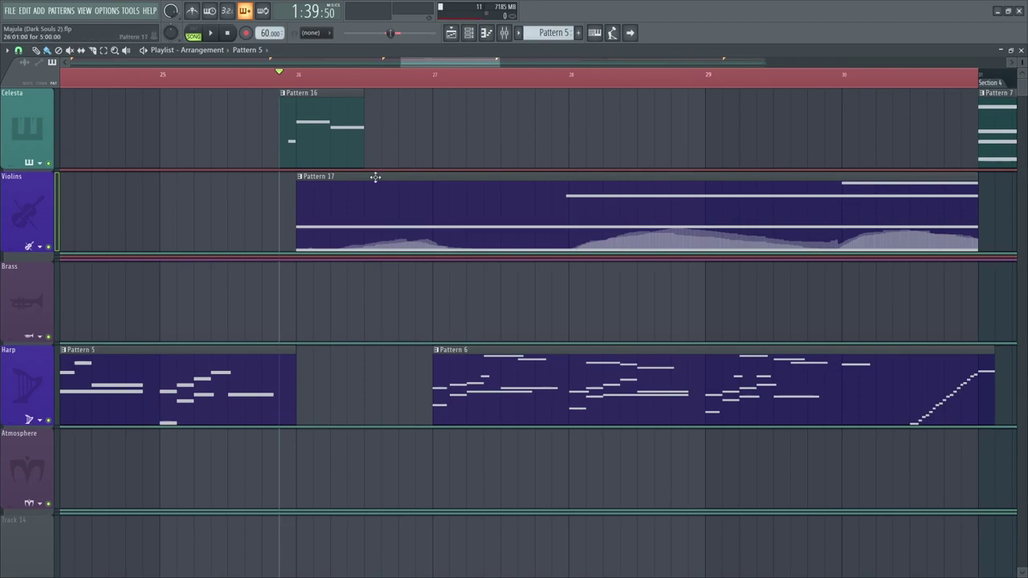
# Play Section 3 from the Celesta's Pattern 16 and follow the Harp's Pattern 6 in the piano roll up to its fourth bar.
pyautogui.keyDown('ctrl'); pyautogui.scroll(2, 364, 178); pyautogui.keyUp('ctrl')
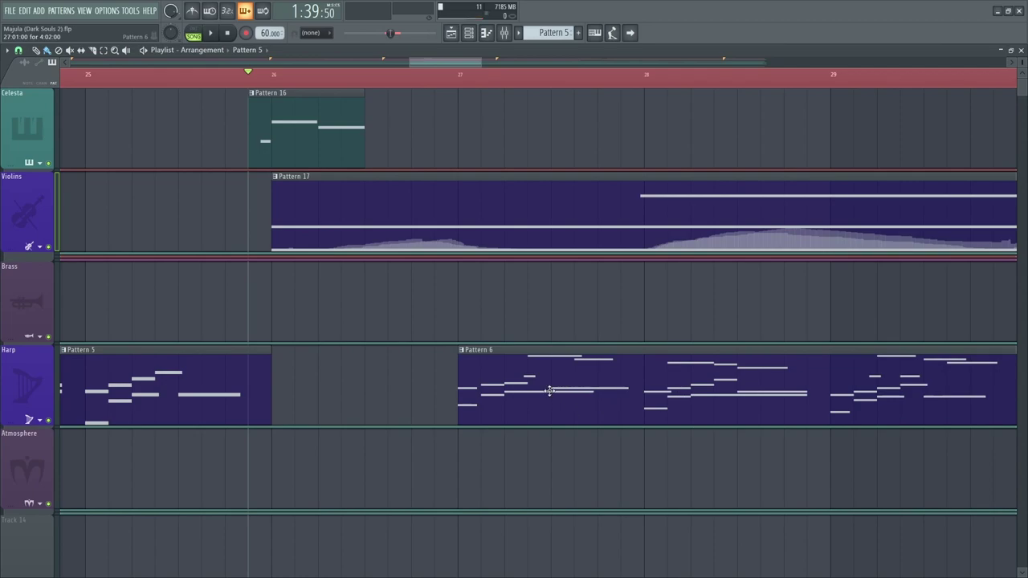
pyautogui.scroll(-5, 466, 339)
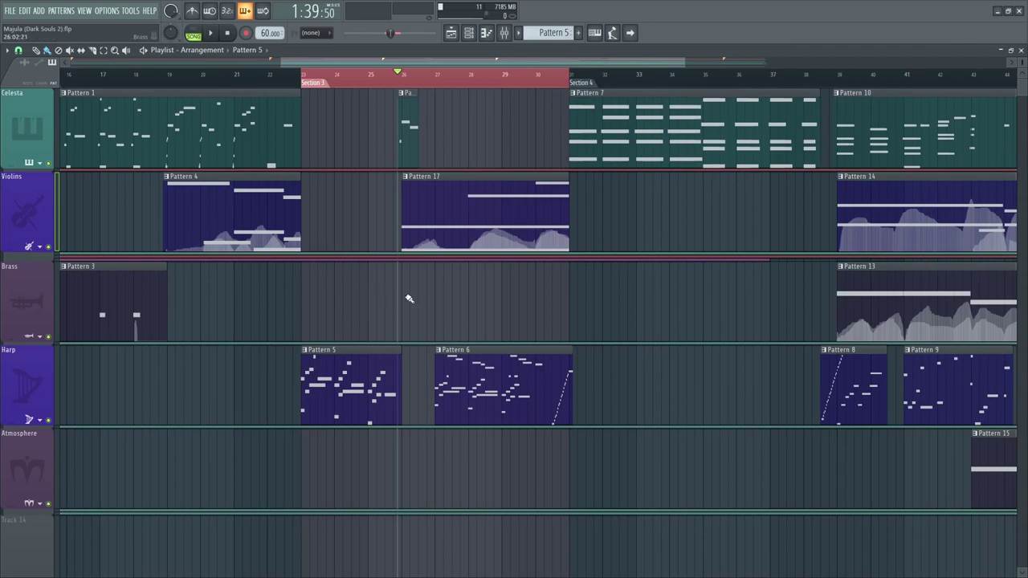
pyautogui.scroll(6, 399, 294)
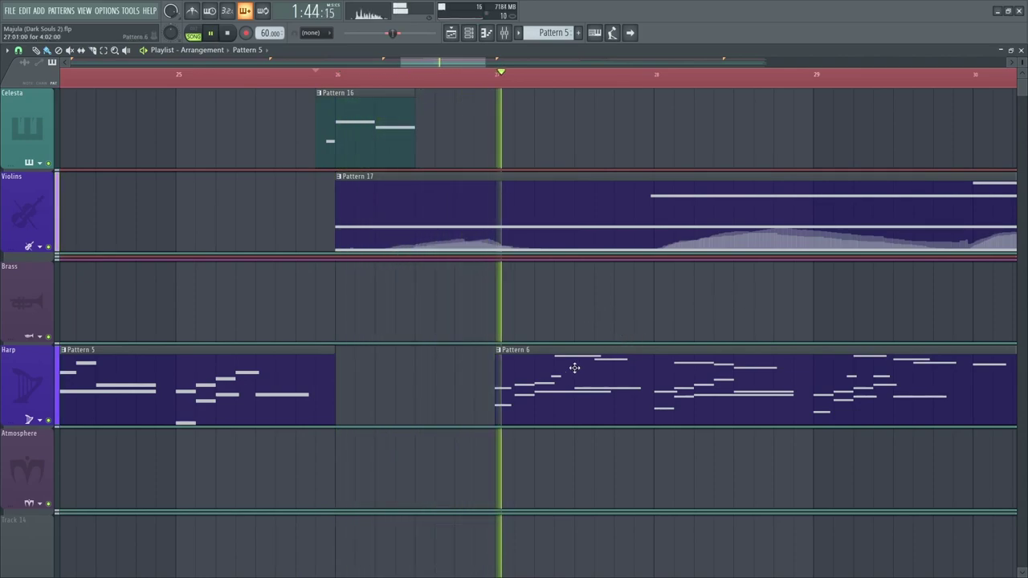
pyautogui.doubleClick(546, 379)
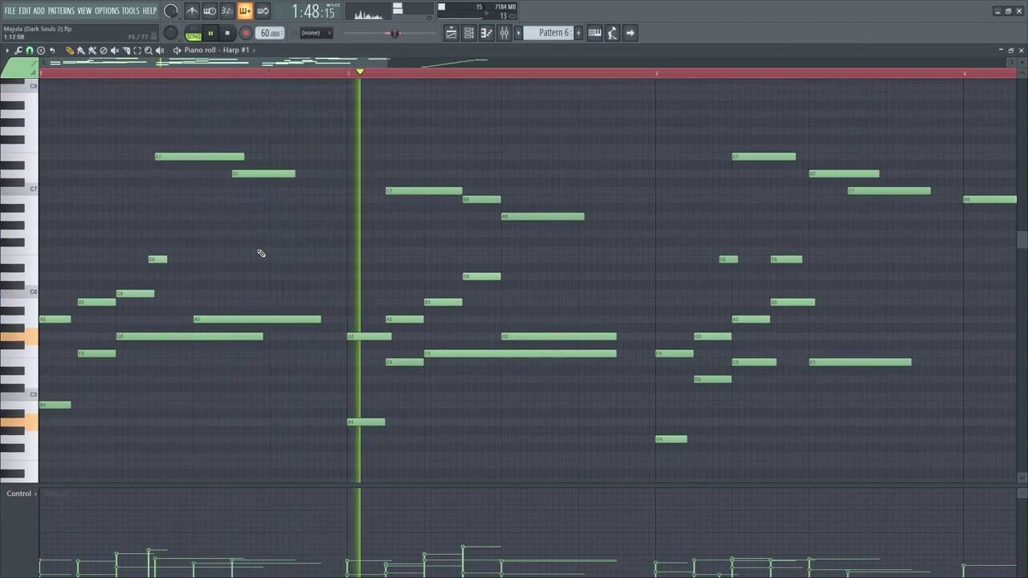
pyautogui.moveTo(627, 243); pyautogui.dragTo(451, 243)
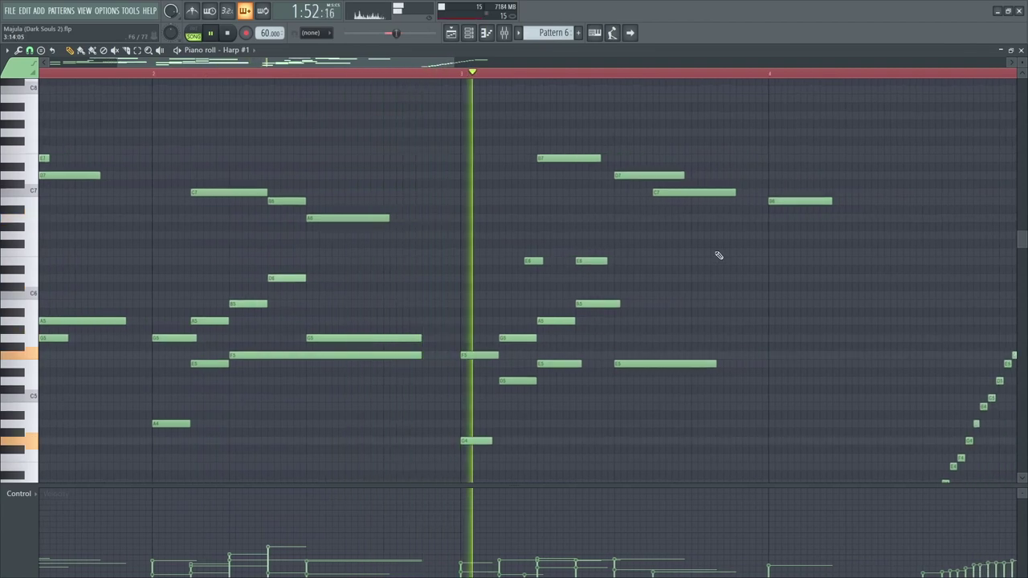
pyautogui.moveTo(783, 274); pyautogui.dragTo(427, 222)
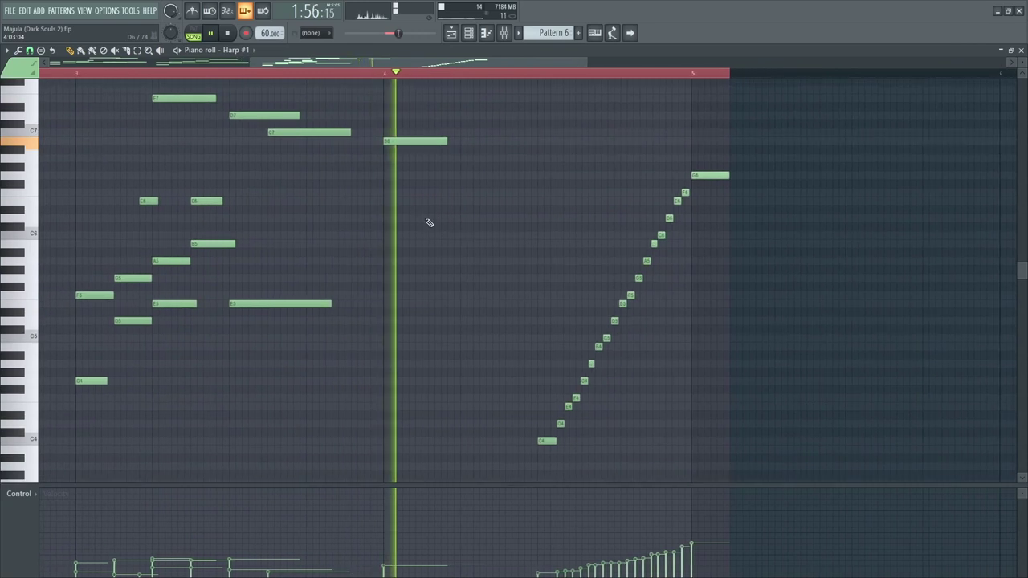
pyautogui.press('space')
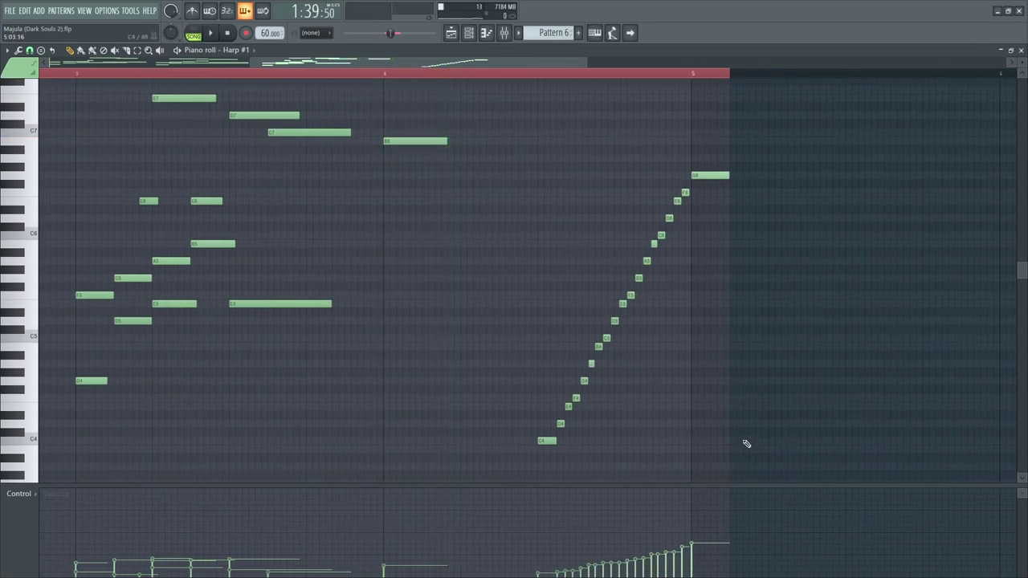
# Examine and play the rising scale run at the end of the Harp's Pattern 6, and go back to the playlist.
pyautogui.moveTo(746, 444); pyautogui.dragTo(665, 411)
pyautogui.scroll(5, 604, 405)
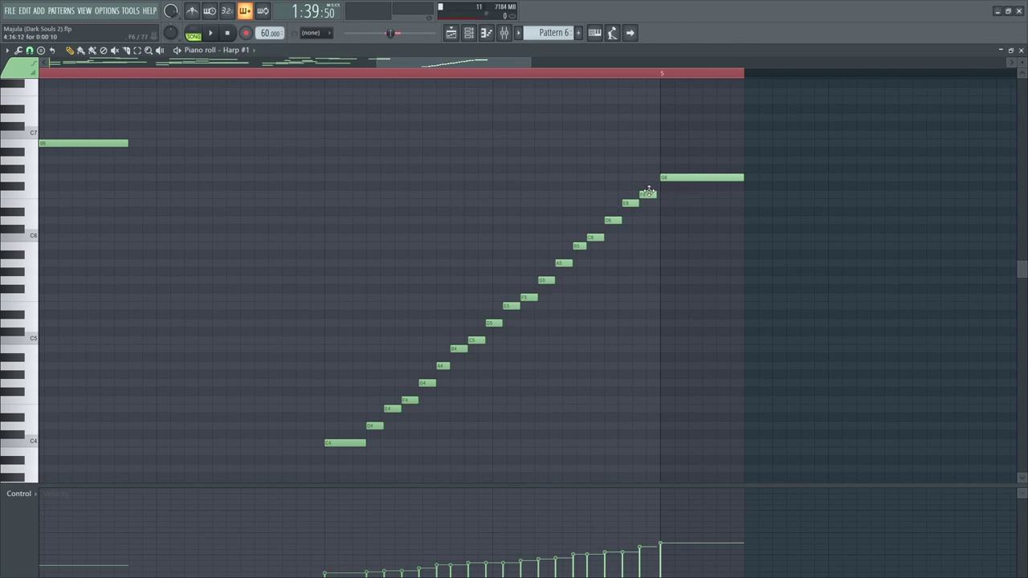
pyautogui.press('space')
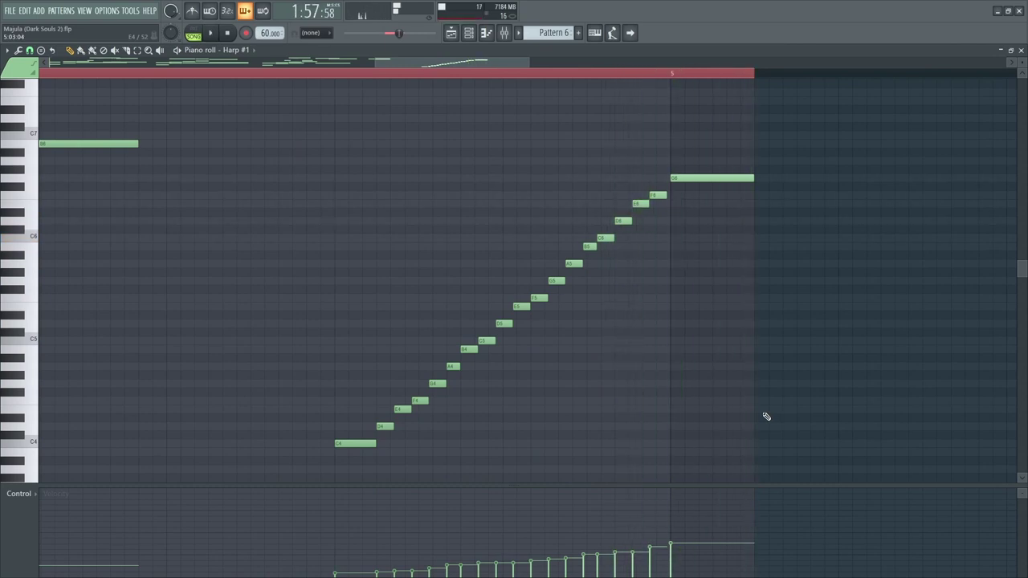
pyautogui.press('F5')
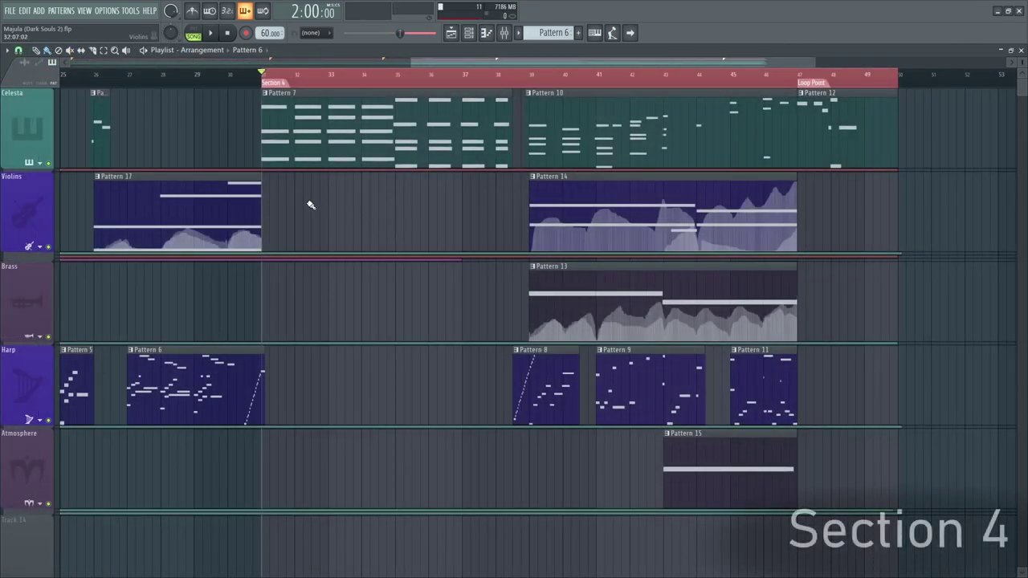
# Open the Celesta's Pattern 7 at the start of Section 4 in the piano roll and audition its opening chords.
pyautogui.scroll(4, 241, 193)
pyautogui.doubleClick(292, 138)
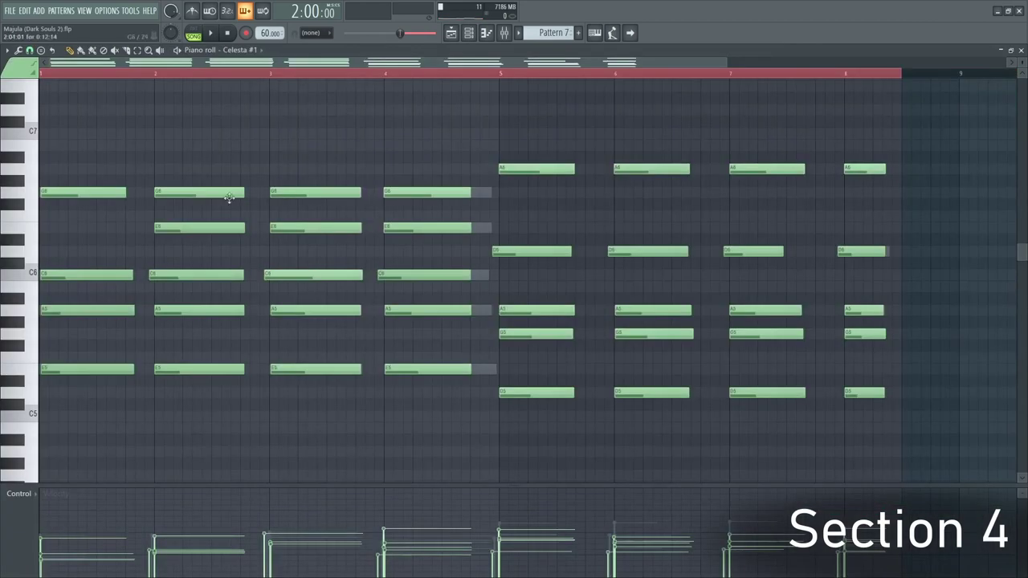
pyautogui.keyDown('ctrl'); pyautogui.scroll(3, 76, 260); pyautogui.keyUp('ctrl')
pyautogui.press('space')
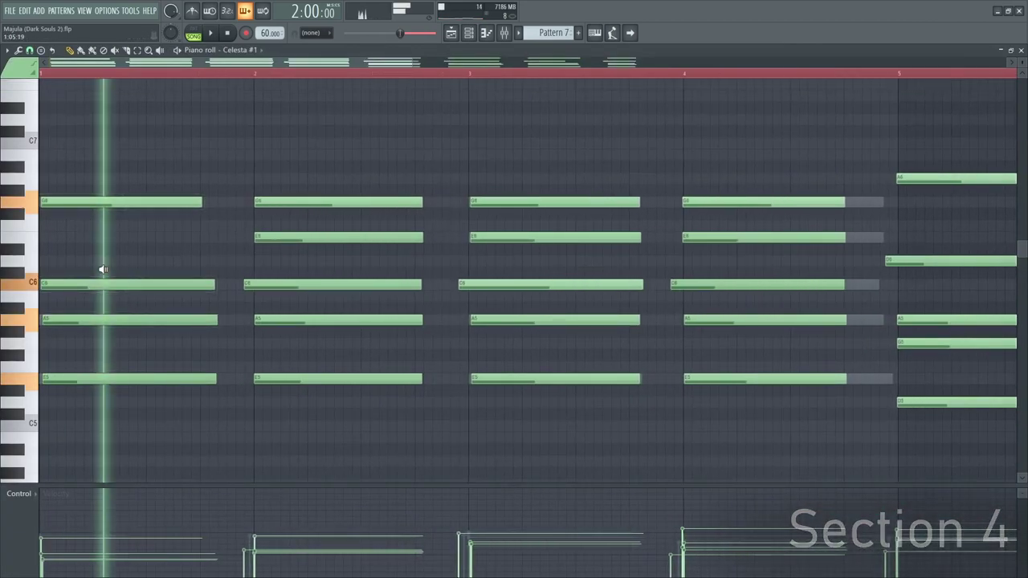
pyautogui.press('space')
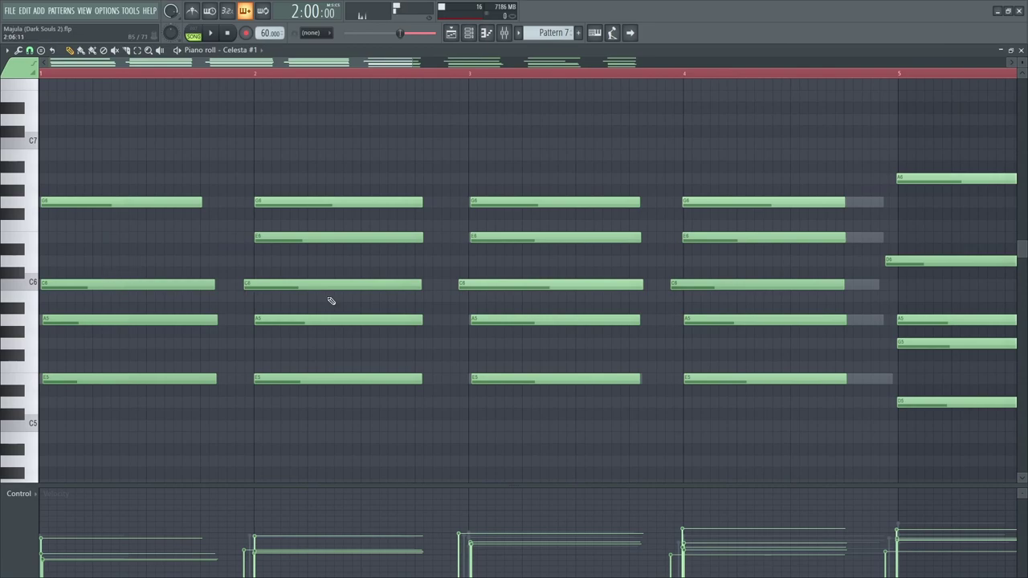
pyautogui.keyDown('ctrl'); pyautogui.scroll(-3, 334, 290); pyautogui.keyUp('ctrl')
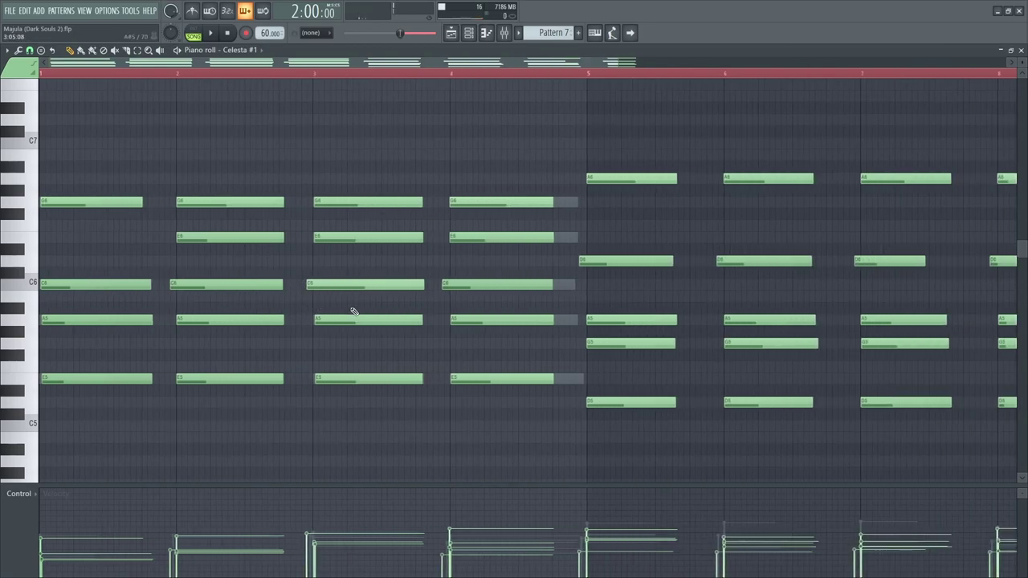
# Play the Celesta's Pattern 7 from its start and follow the chords up to the last one in bar 8.
pyautogui.keyDown('ctrl'); pyautogui.scroll(2, 156, 236); pyautogui.keyUp('ctrl')
pyautogui.press('space')
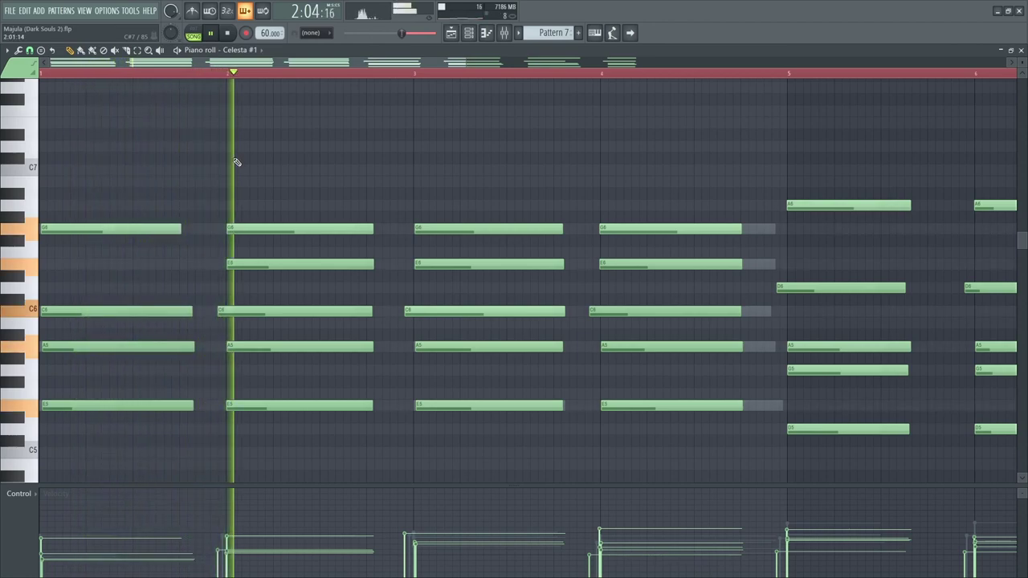
pyautogui.keyDown('ctrl'); pyautogui.scroll(1, 277, 325); pyautogui.keyUp('ctrl')
pyautogui.keyDown('ctrl'); pyautogui.scroll(1, 277, 325); pyautogui.keyUp('ctrl')
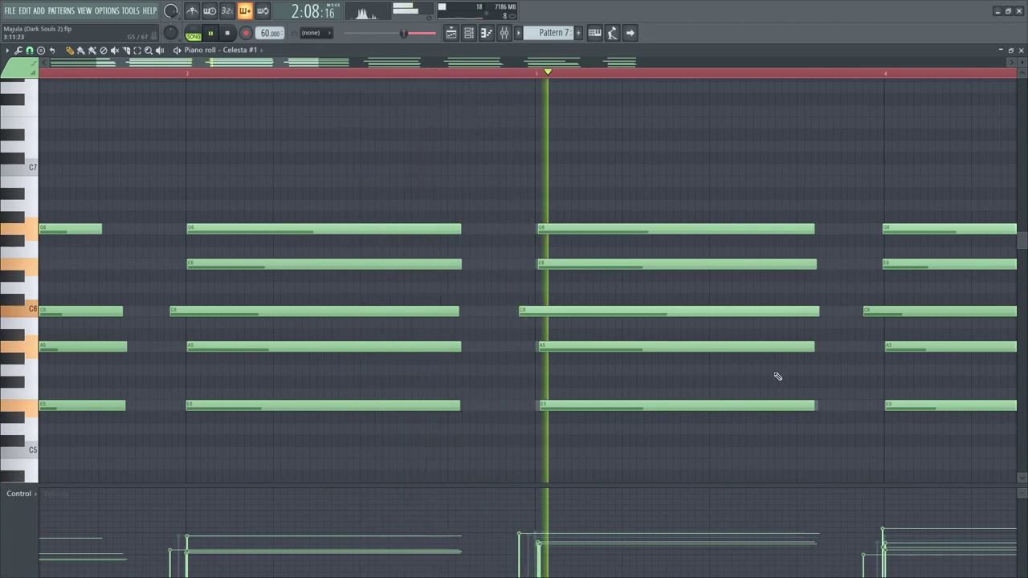
pyautogui.moveTo(833, 376); pyautogui.dragTo(212, 367)
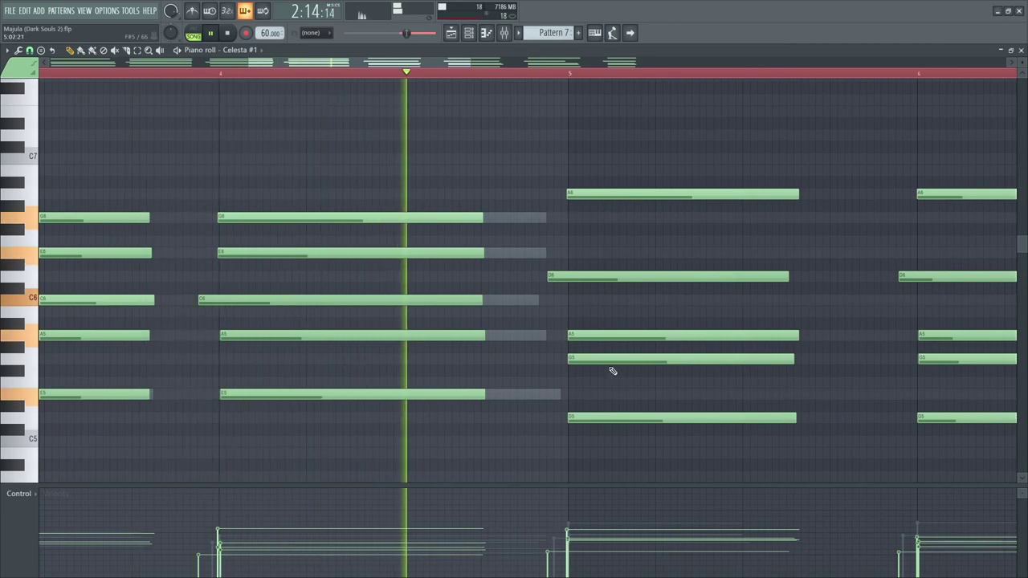
pyautogui.moveTo(648, 363); pyautogui.dragTo(422, 359)
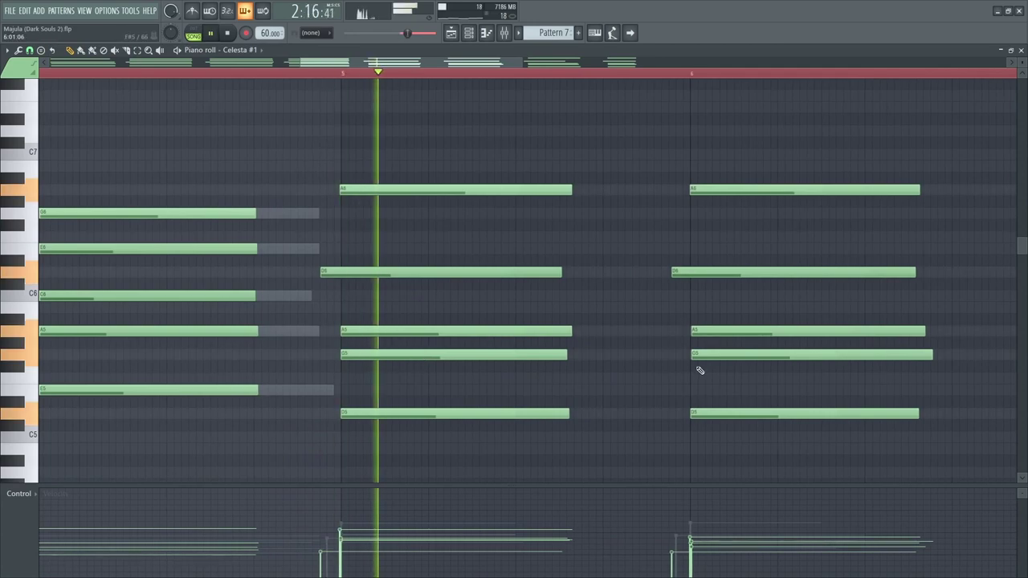
pyautogui.moveTo(725, 448); pyautogui.dragTo(279, 411)
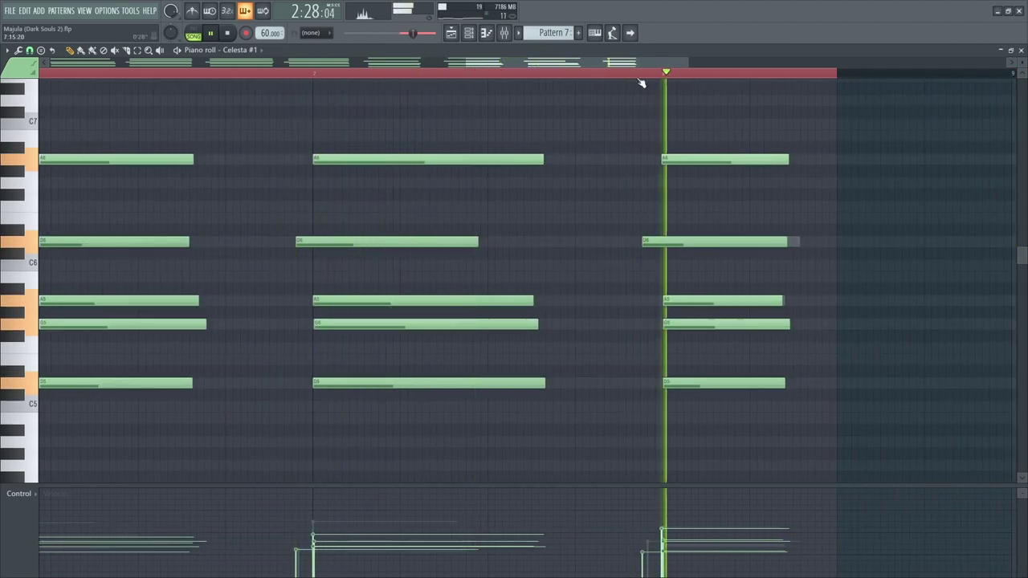
# Return to the playlist and examine the second half of Section 4, from the Harp's Pattern 8 up to the loop point.
pyautogui.press('F5')
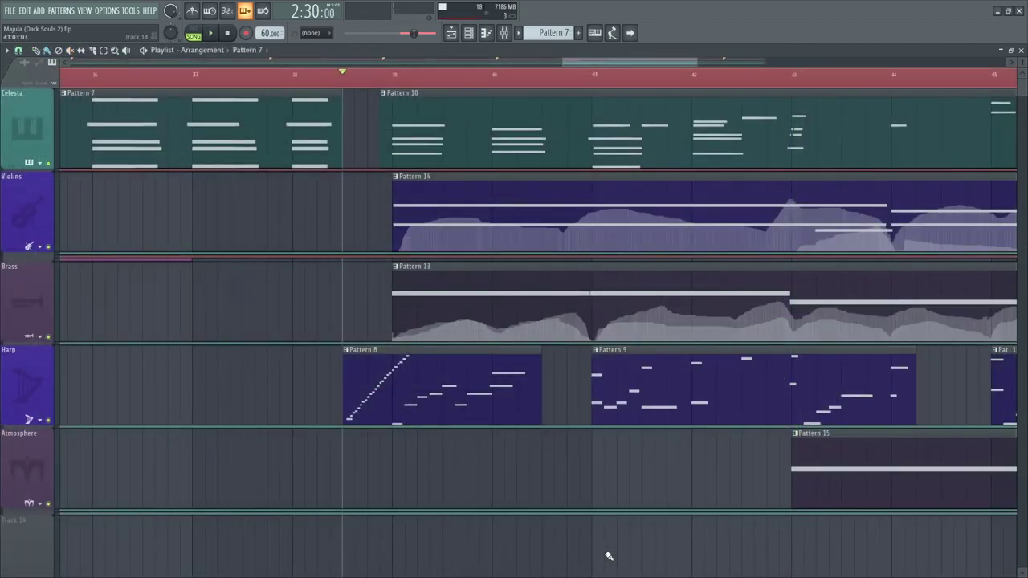
pyautogui.scroll(2, 383, 421)
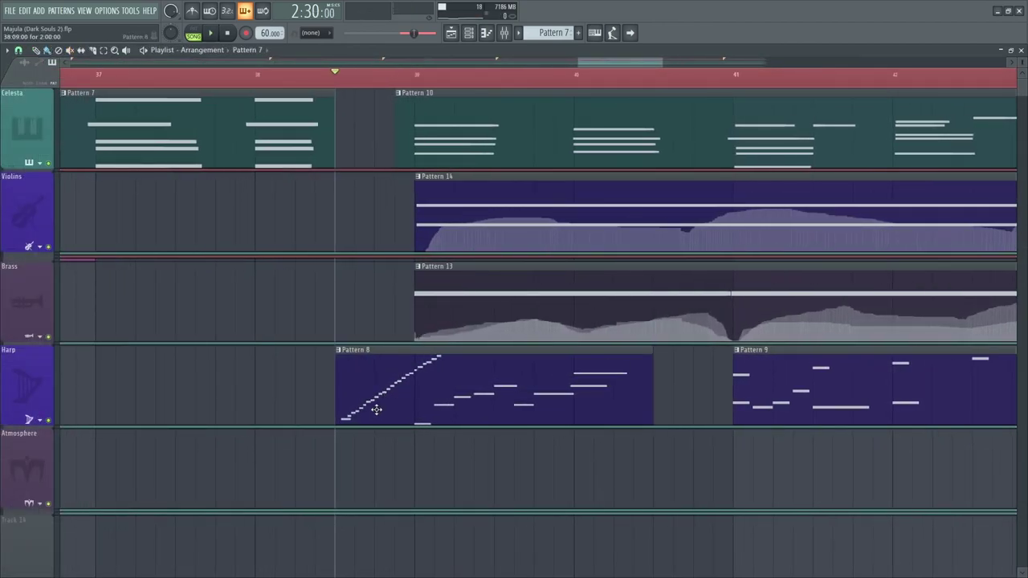
pyautogui.scroll(-3, 409, 423)
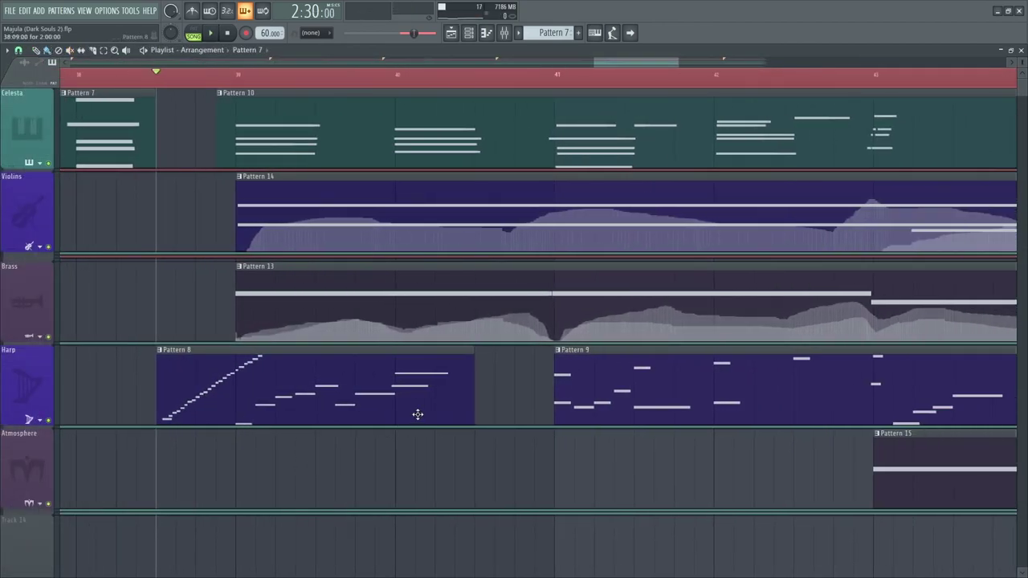
pyautogui.scroll(-3, 407, 416)
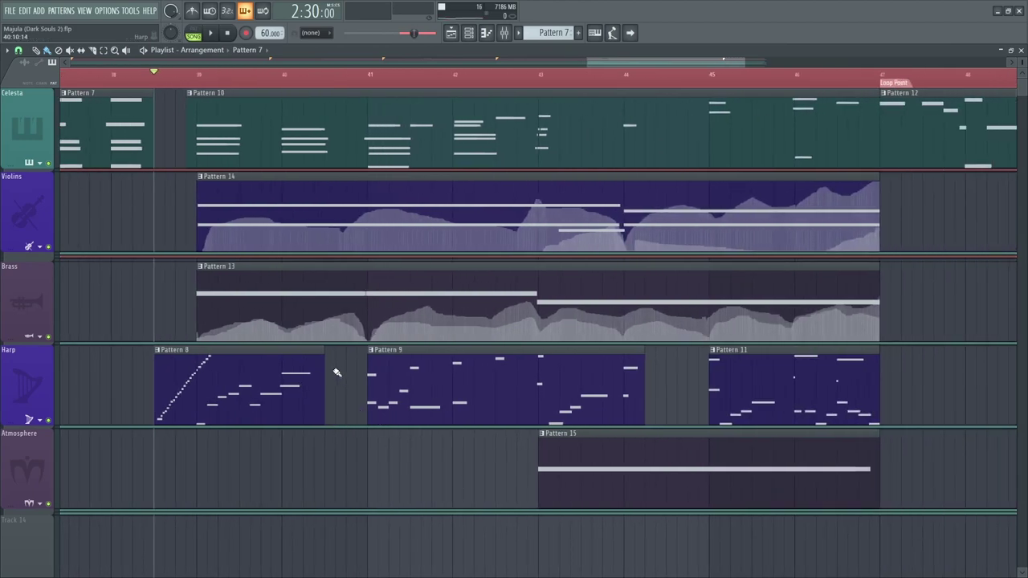
# Look closer at the passage around bar 39, solo the Celesta track and open its Pattern 10.
pyautogui.scroll(3, 212, 312)
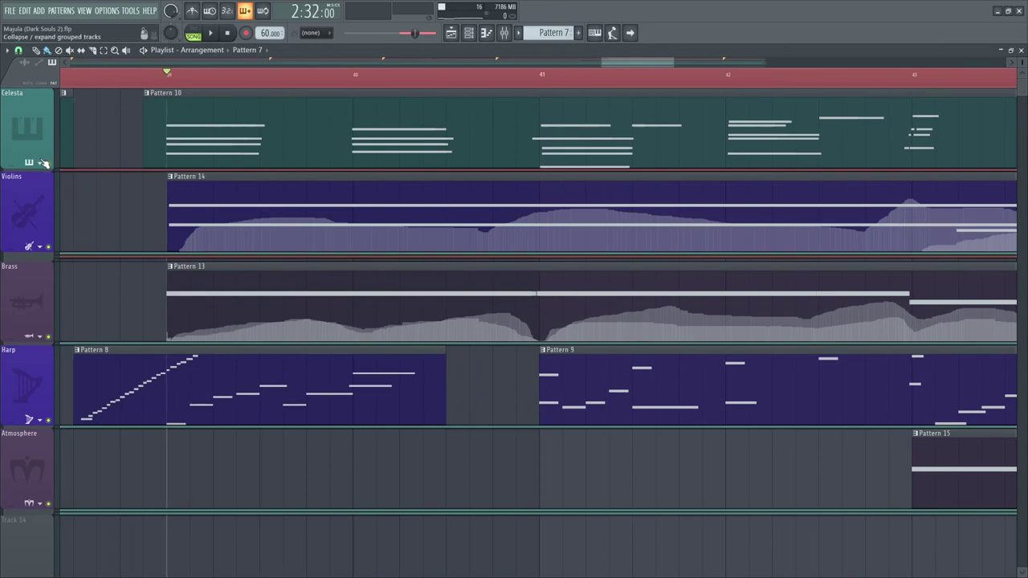
pyautogui.rightClick(49, 163)
pyautogui.doubleClick(252, 131)
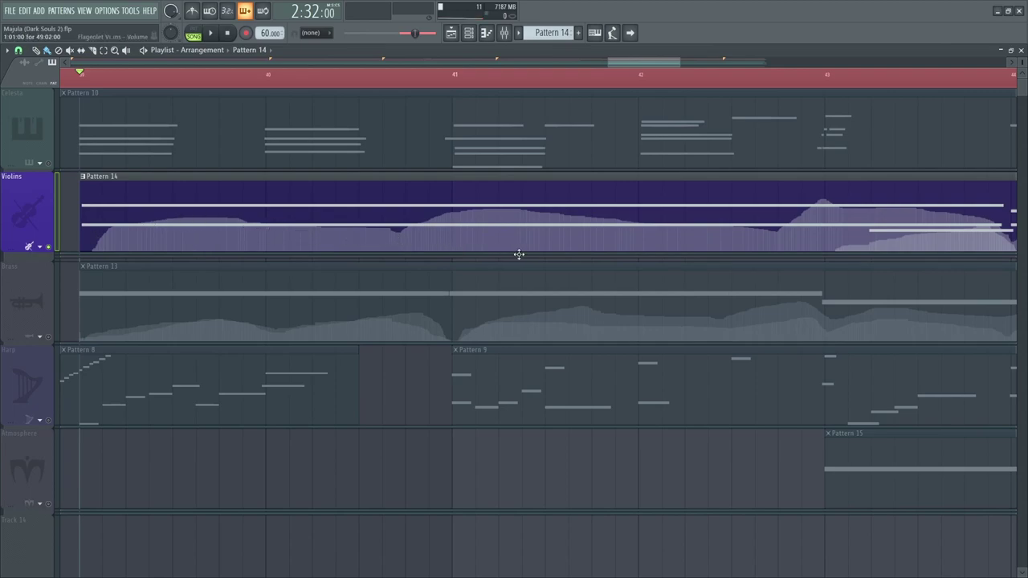
# Look over the soloed Violins' Pattern 14 in the playlist and play it from just before bar 40.
pyautogui.hscroll(4, 420, 244)
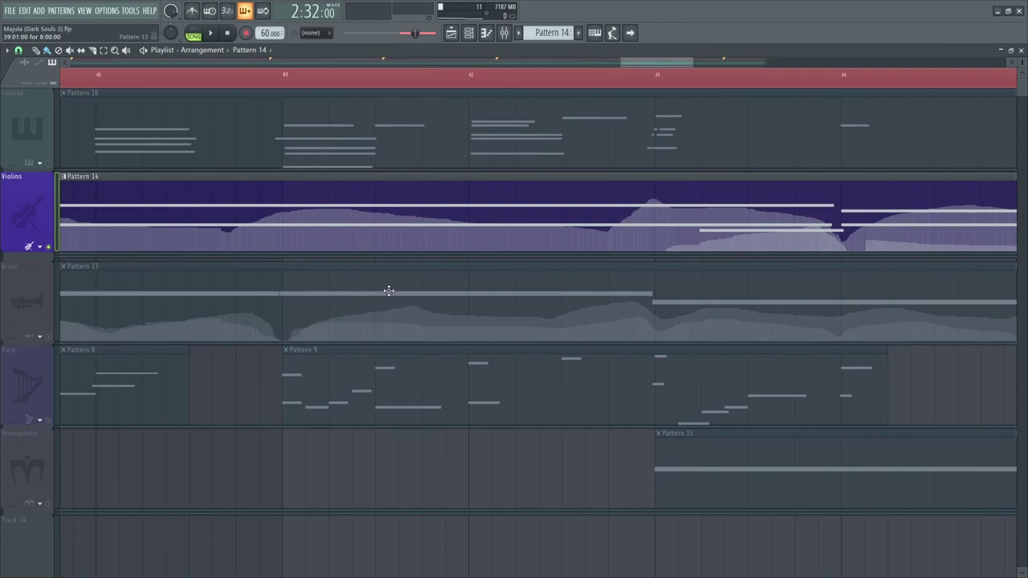
pyautogui.scroll(-2, 355, 297)
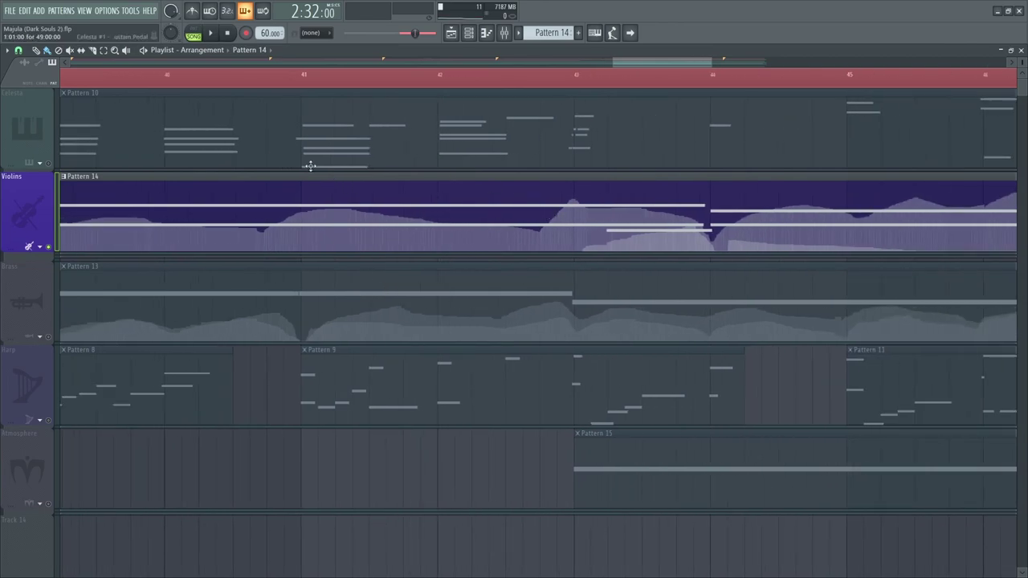
pyautogui.hscroll(-3, 220, 168)
pyautogui.click(229, 75)
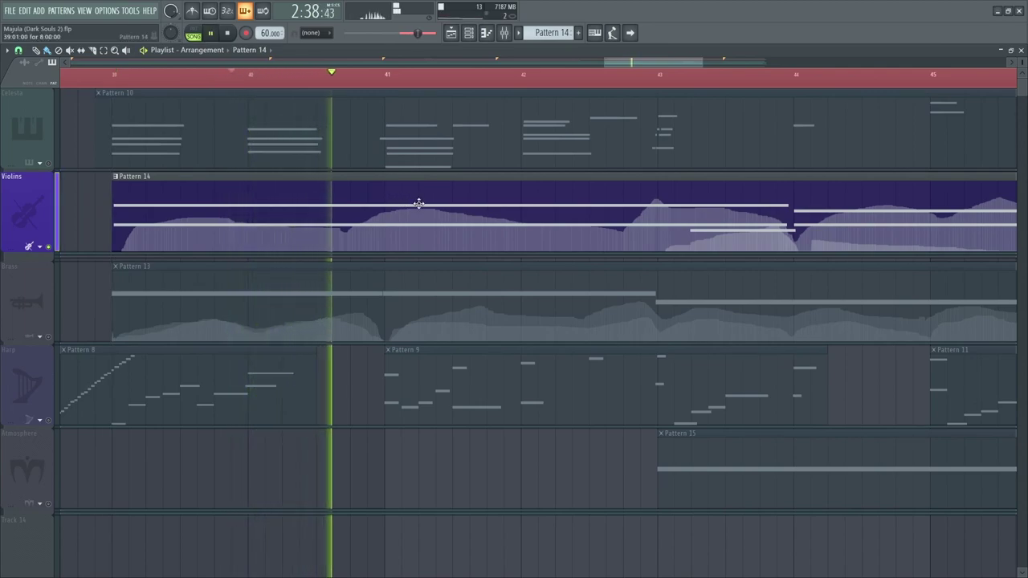
# Play the Violins' Pattern 14 from bar 43 and follow its swells towards the loop point.
pyautogui.click(663, 74)
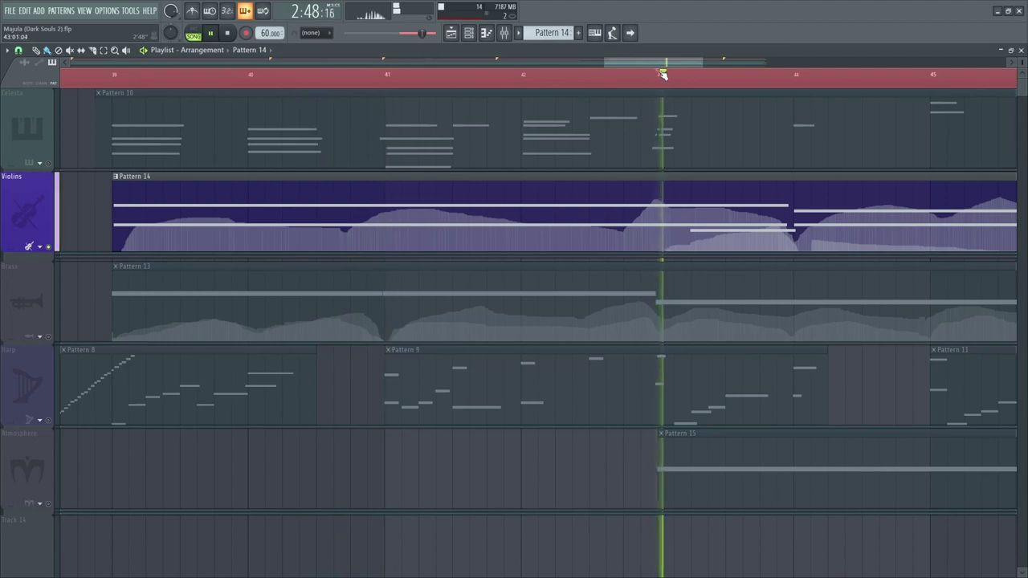
pyautogui.hscroll(10, 484, 198)
pyautogui.scroll(2, 479, 243)
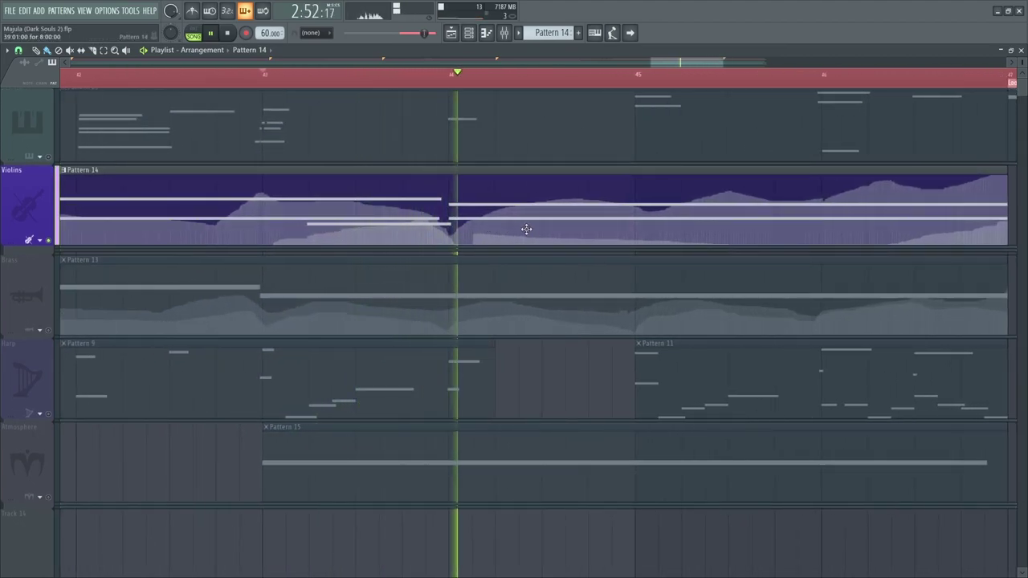
pyautogui.moveTo(537, 227); pyautogui.dragTo(424, 237)
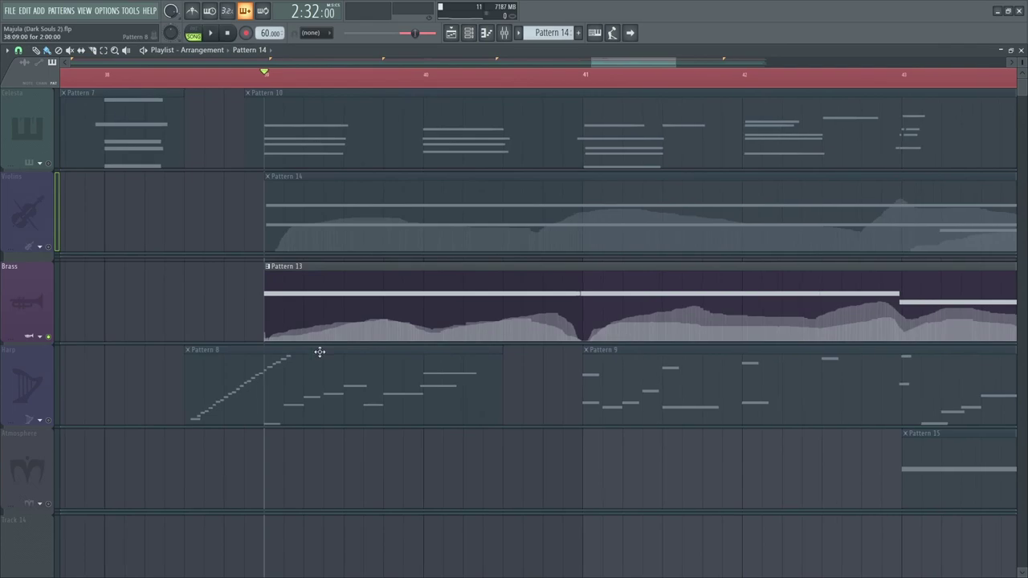
# Open the soloed Brass's Pattern 13 in the piano roll, play it with a skip ahead to bar 4, and return to the playlist.
pyautogui.doubleClick(314, 321)
pyautogui.scroll(2, 137, 317)
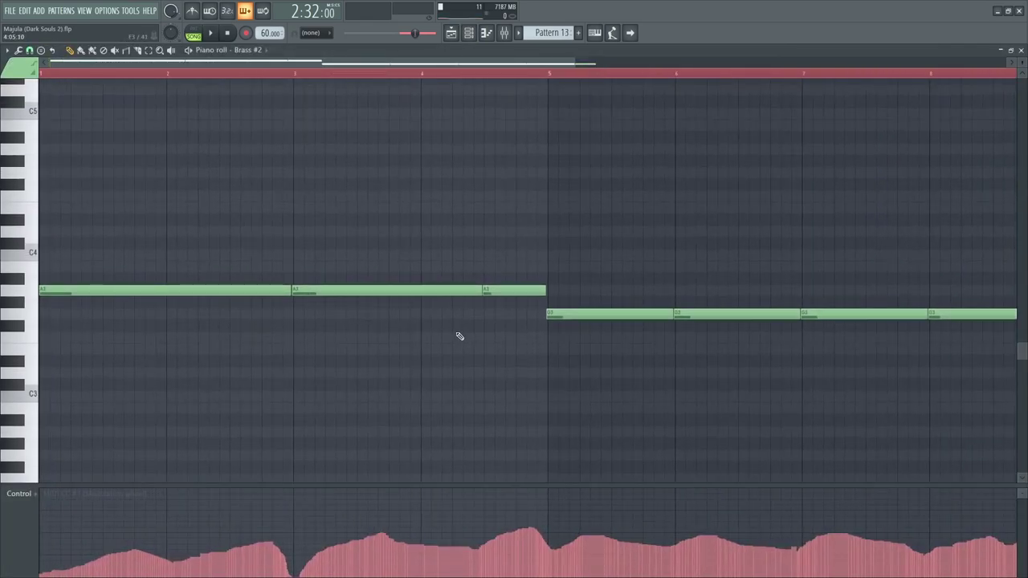
pyautogui.press('space')
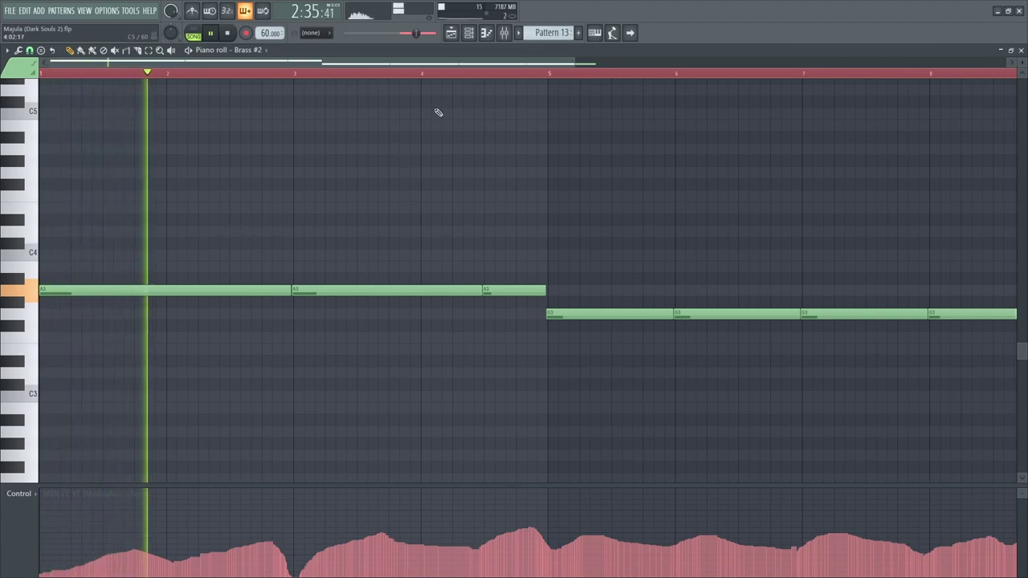
pyautogui.click(485, 74)
pyautogui.hscroll(2, 659, 218)
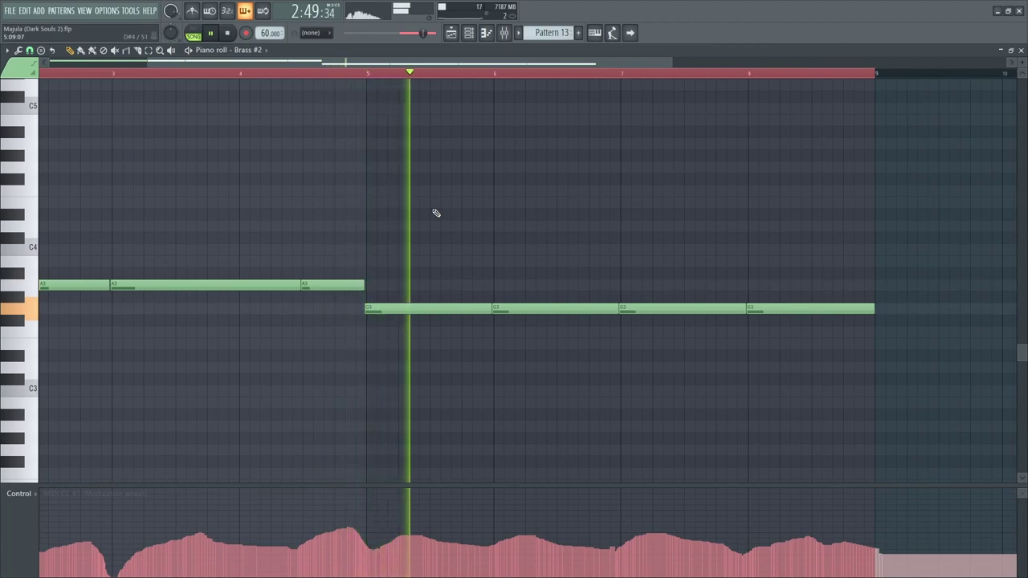
pyautogui.press('F5')
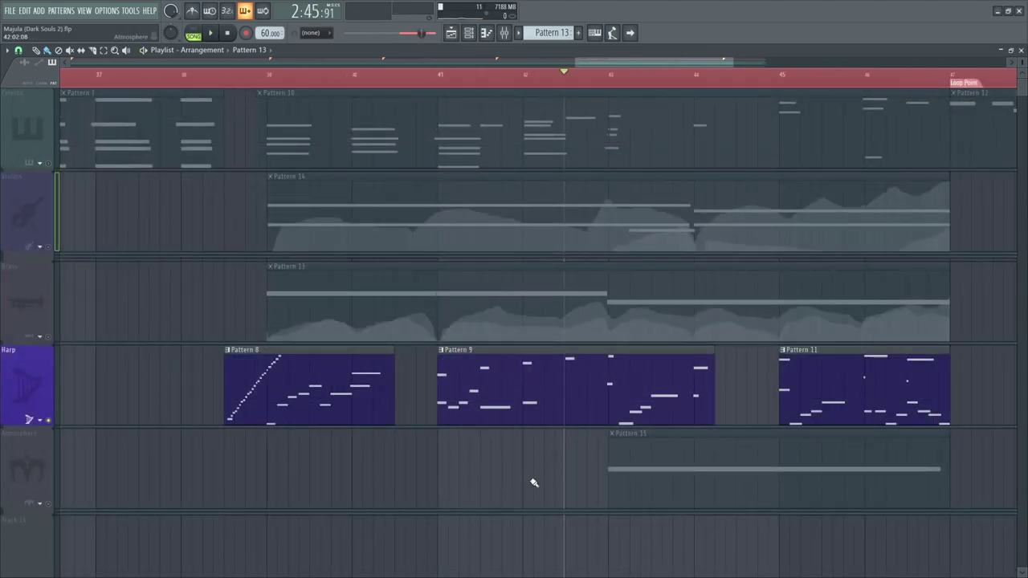
# Locate the soloed Harp's Pattern 8 in the playlist, open it in the piano roll and play it from bar 39.
pyautogui.scroll(-2, 482, 479)
pyautogui.hscroll(-4, 520, 459)
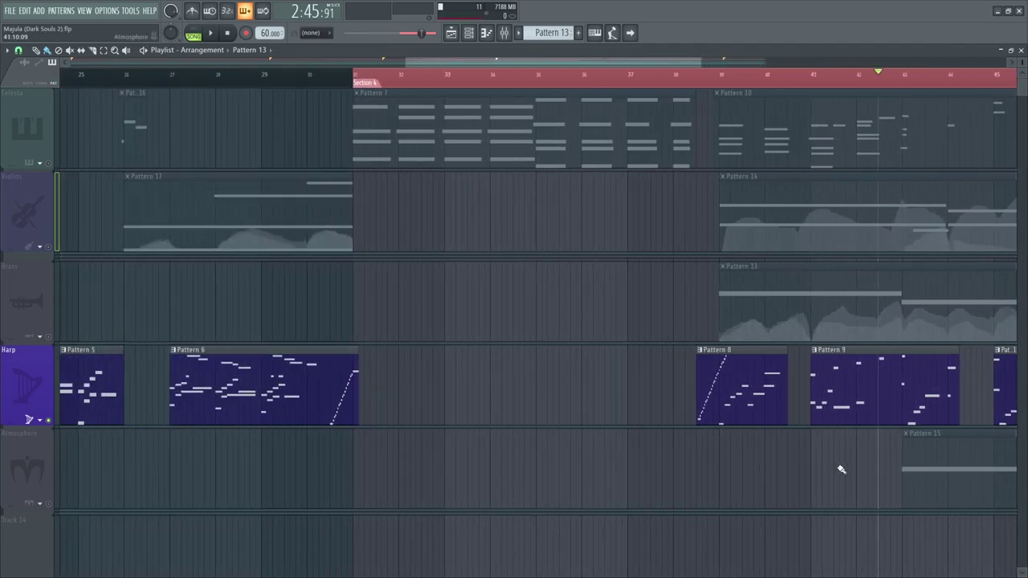
pyautogui.scroll(3, 842, 470)
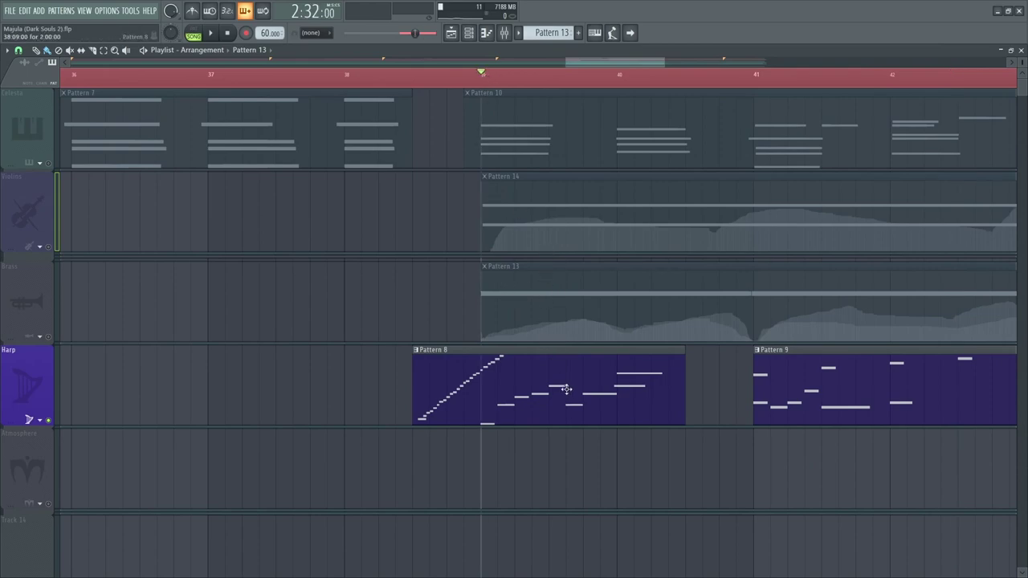
pyautogui.scroll(2, 563, 385)
pyautogui.doubleClick(487, 402)
pyautogui.press('space')
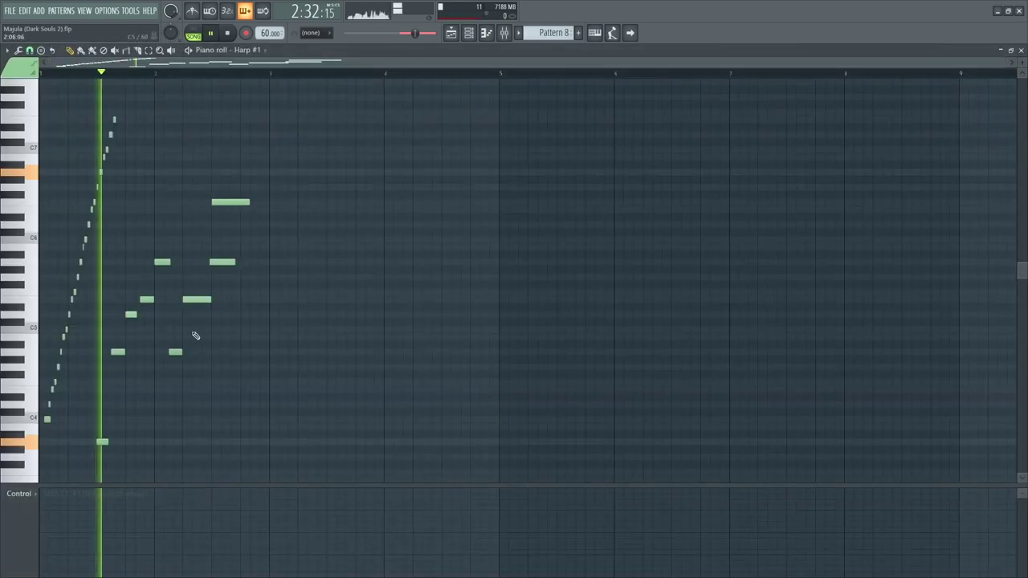
# Follow the Harp's Pattern 8 up to its last two notes, go back to the playlist and stop playback.
pyautogui.moveTo(255, 372); pyautogui.dragTo(294, 378)
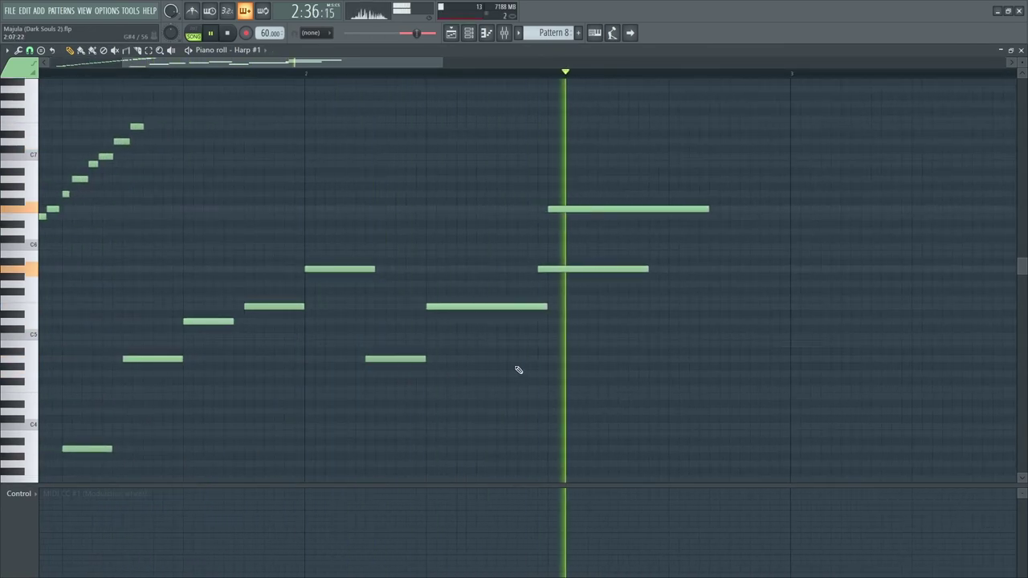
pyautogui.press('F5')
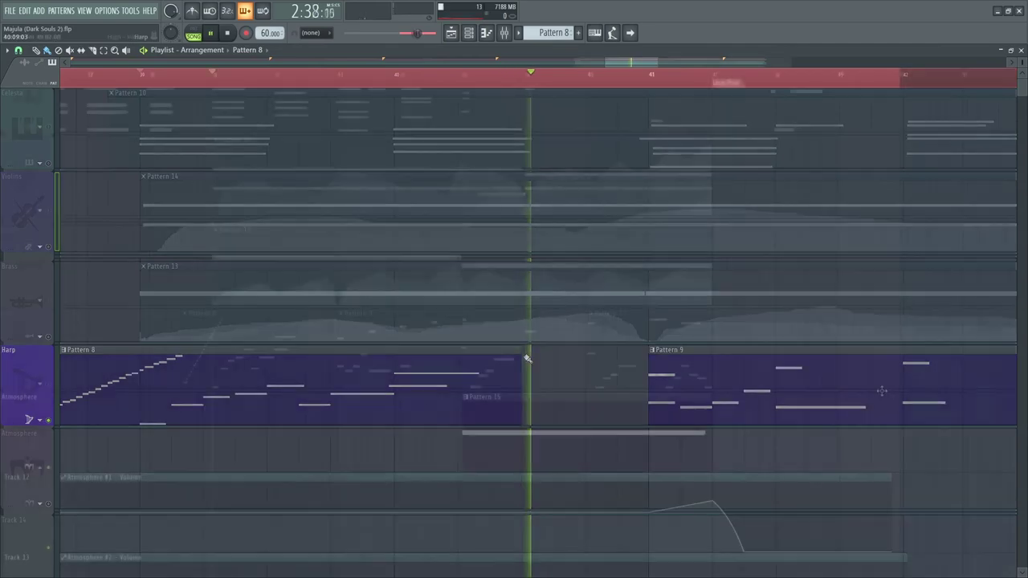
pyautogui.press('space')
# Open the Atmosphere's Pattern 15 from bar 43 in the piano roll, play its single long note, and return to the playlist.
pyautogui.scroll(-3, 881, 391)
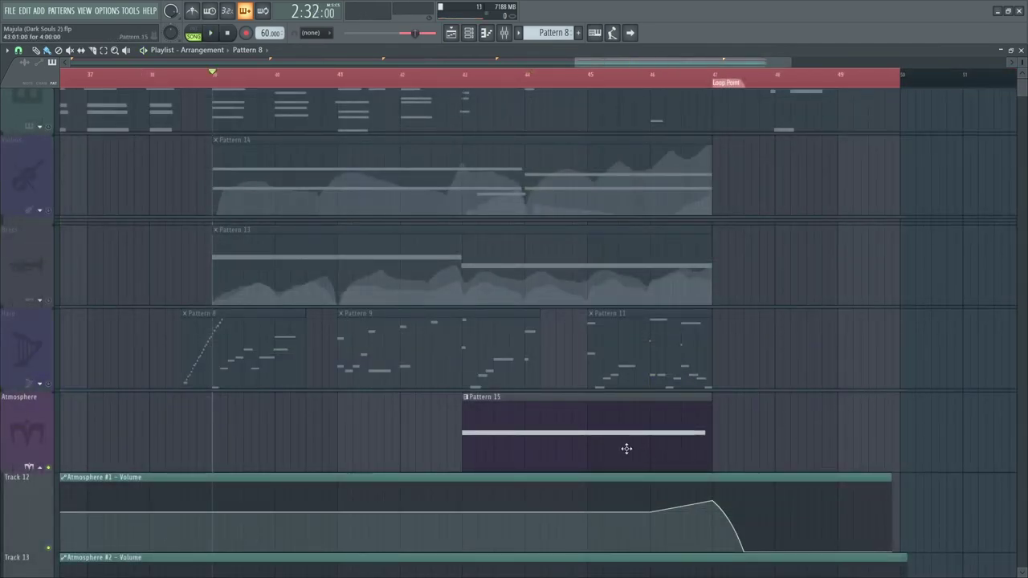
pyautogui.scroll(2, 540, 453)
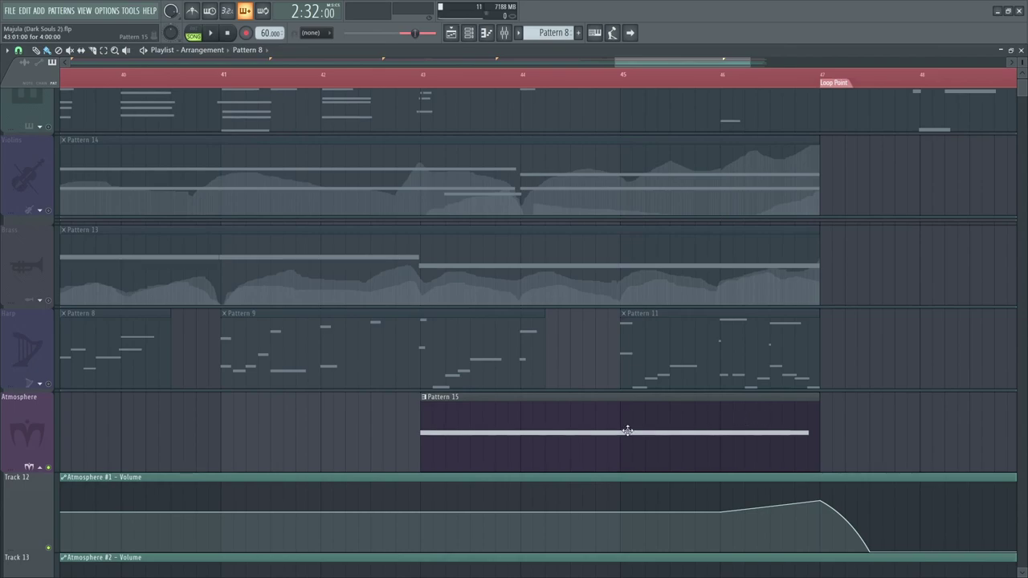
pyautogui.doubleClick(550, 413)
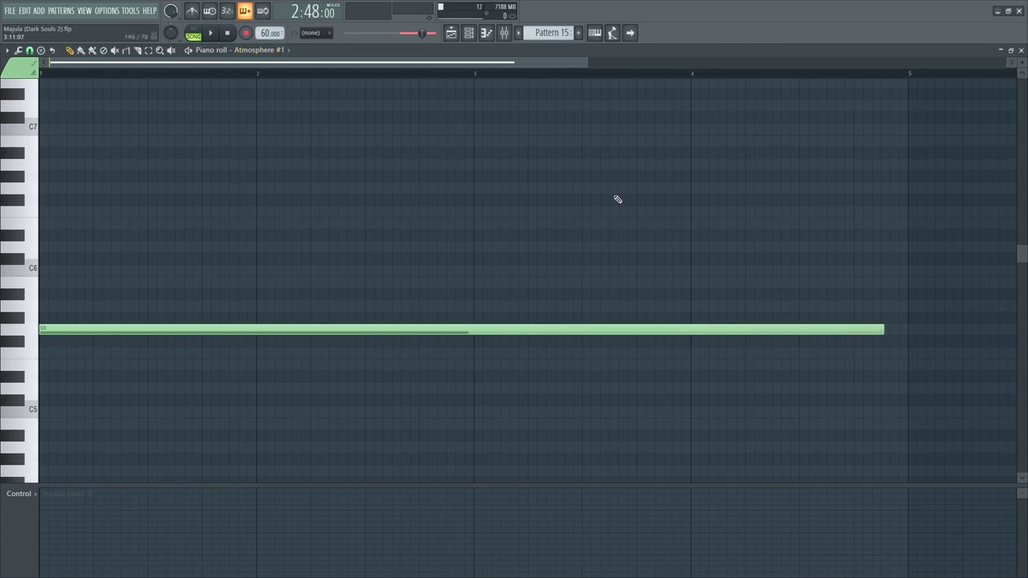
pyautogui.press('space')
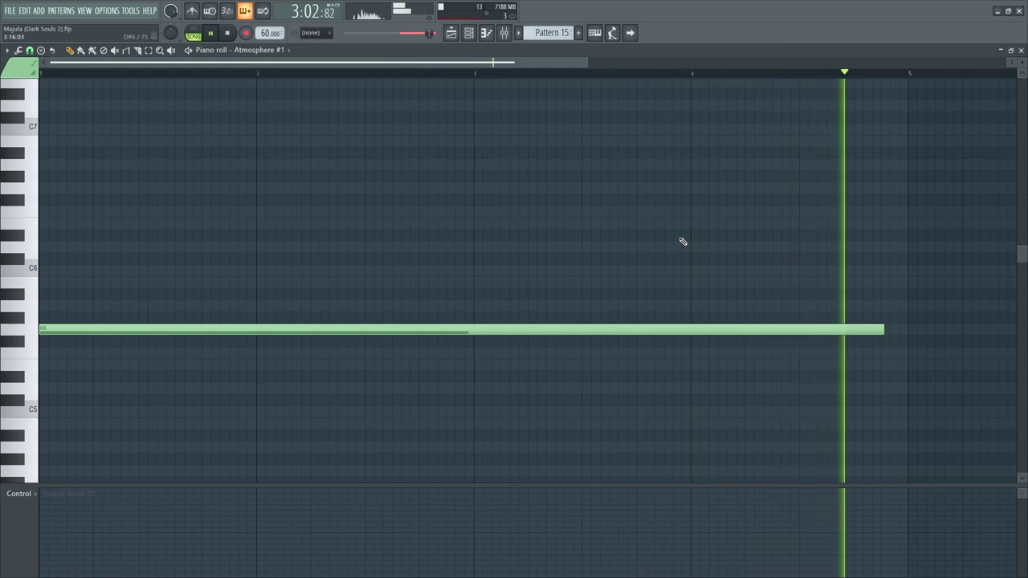
pyautogui.hotkey('ctrl', 's')
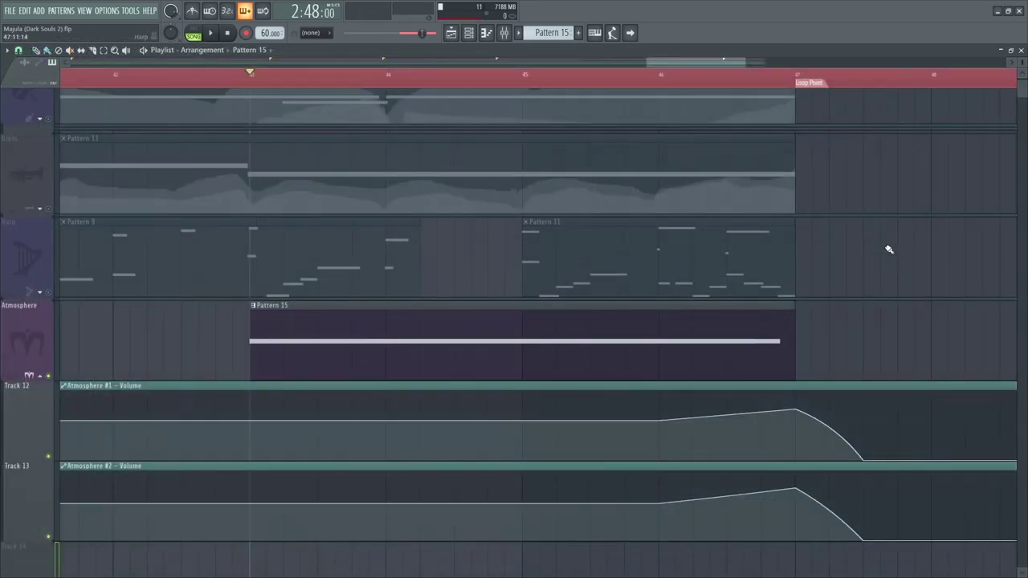
# Play the arrangement with all instruments from the start of Section 3 at bar 23.
pyautogui.scroll(-3, 773, 340)
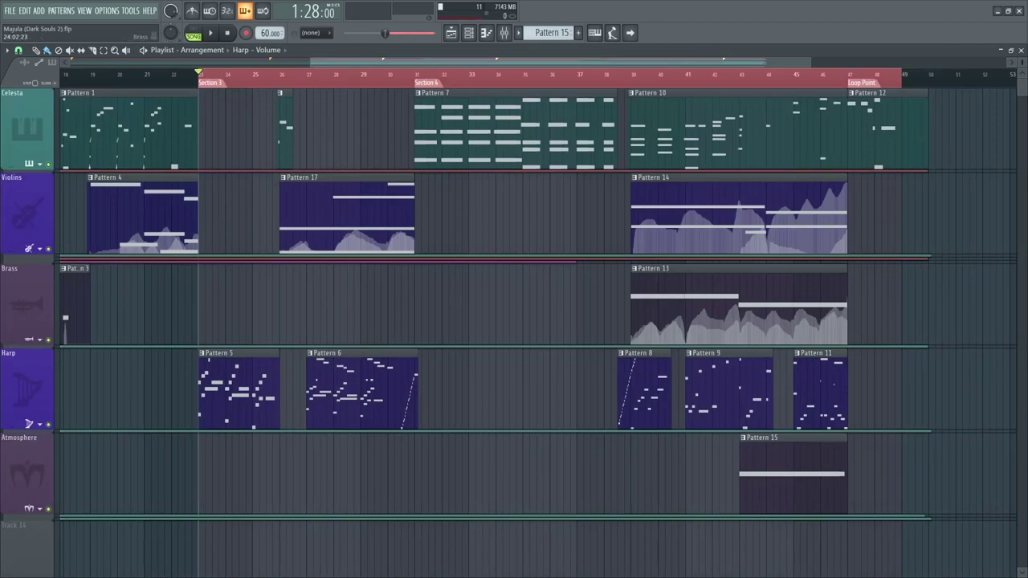
pyautogui.scroll(5, 530, 306)
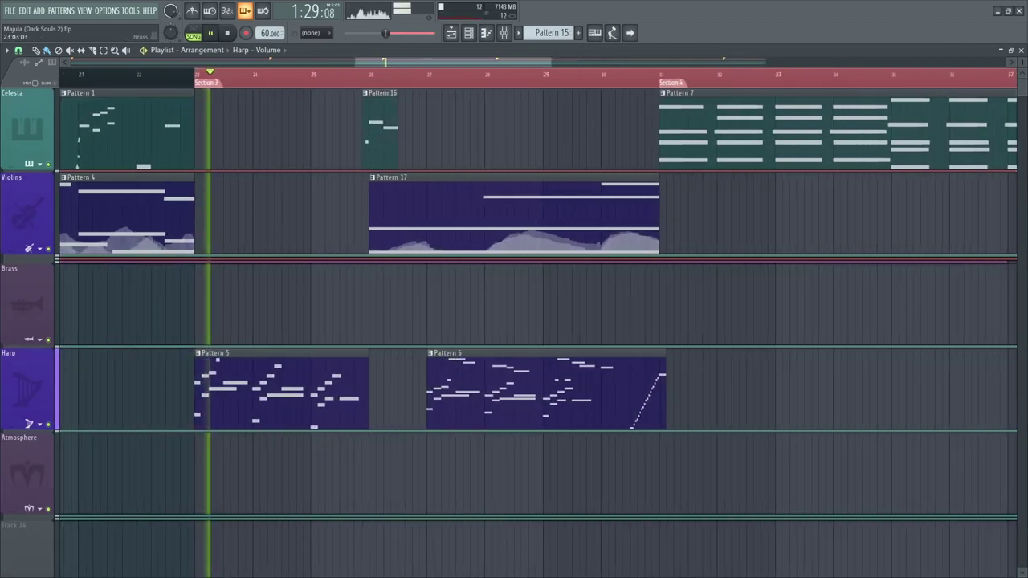